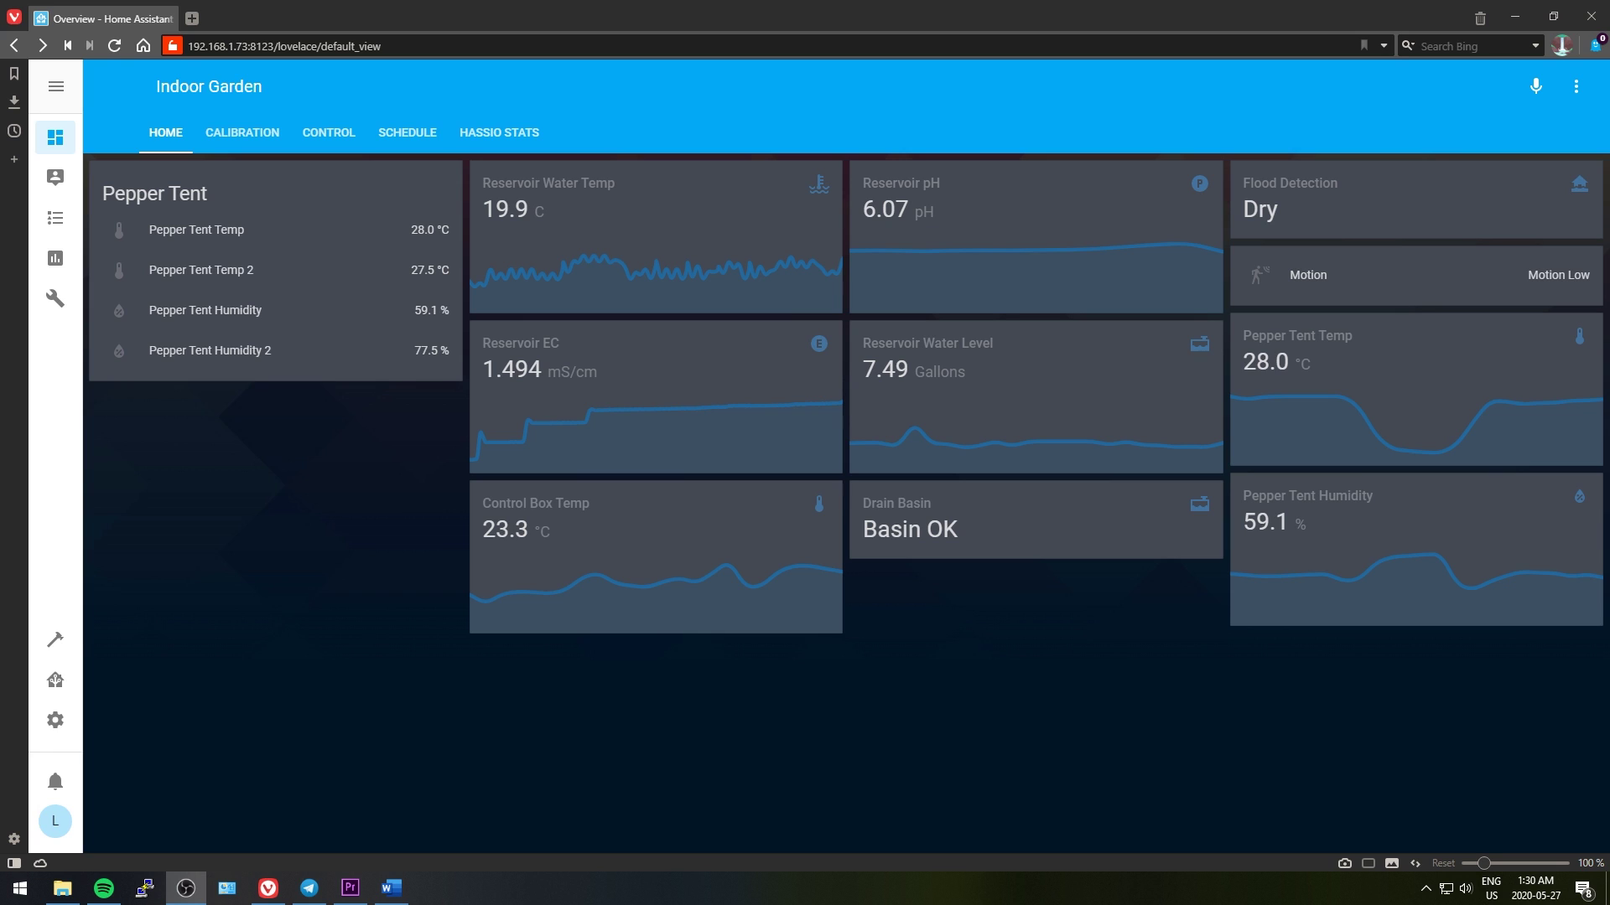
View the Pepper Tent Temp history graph, and open the dashboard's Calibration view
click(226, 230)
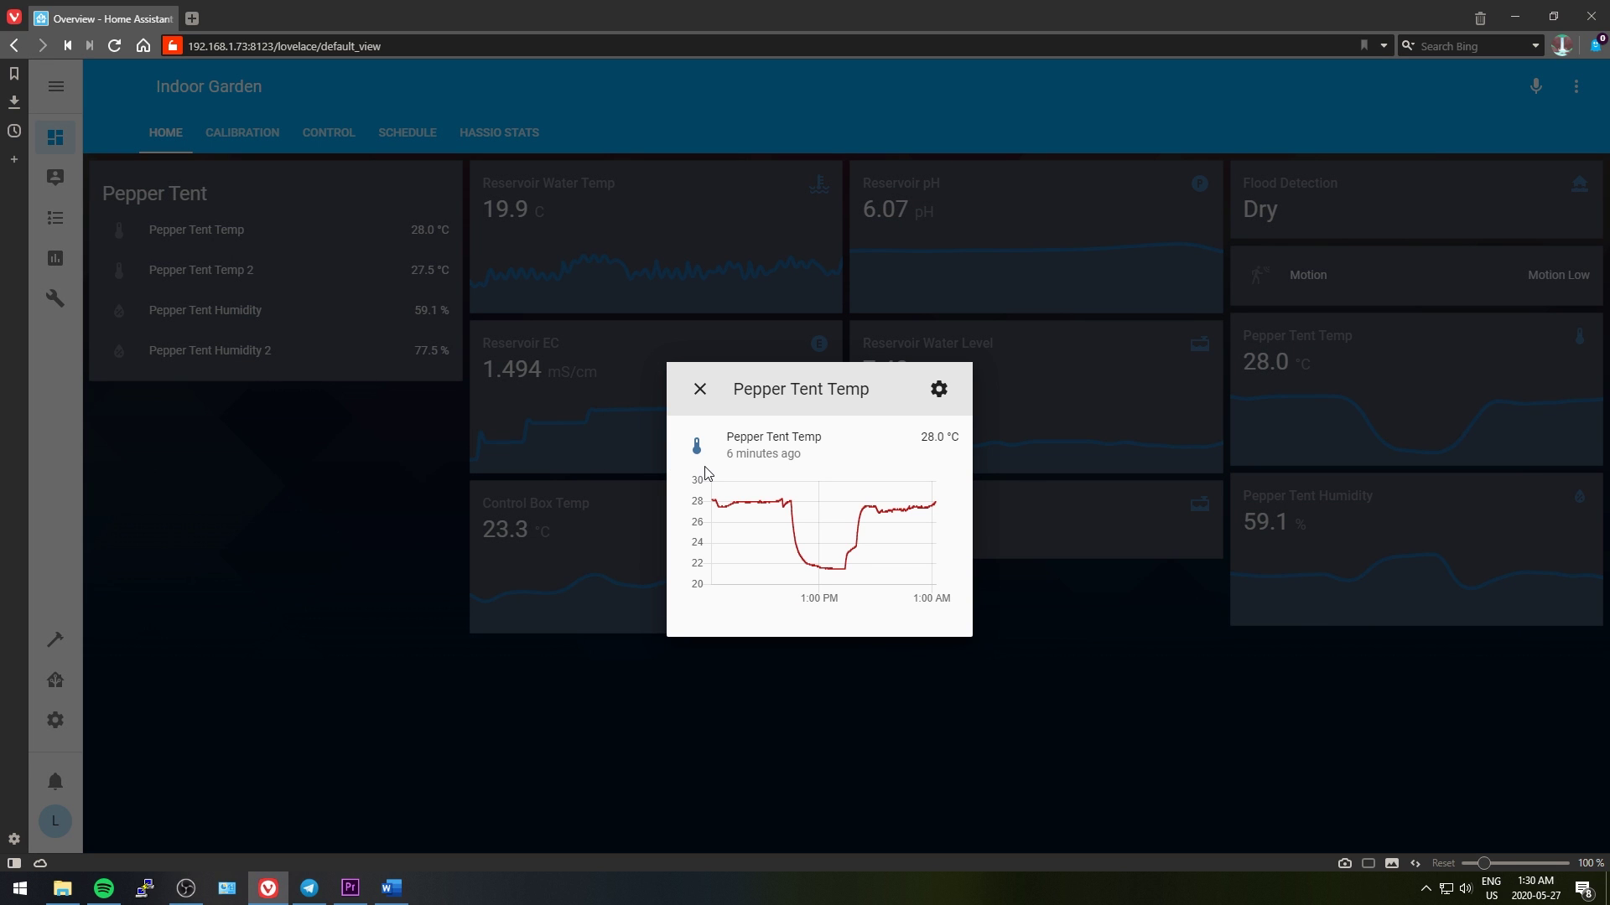
click(697, 392)
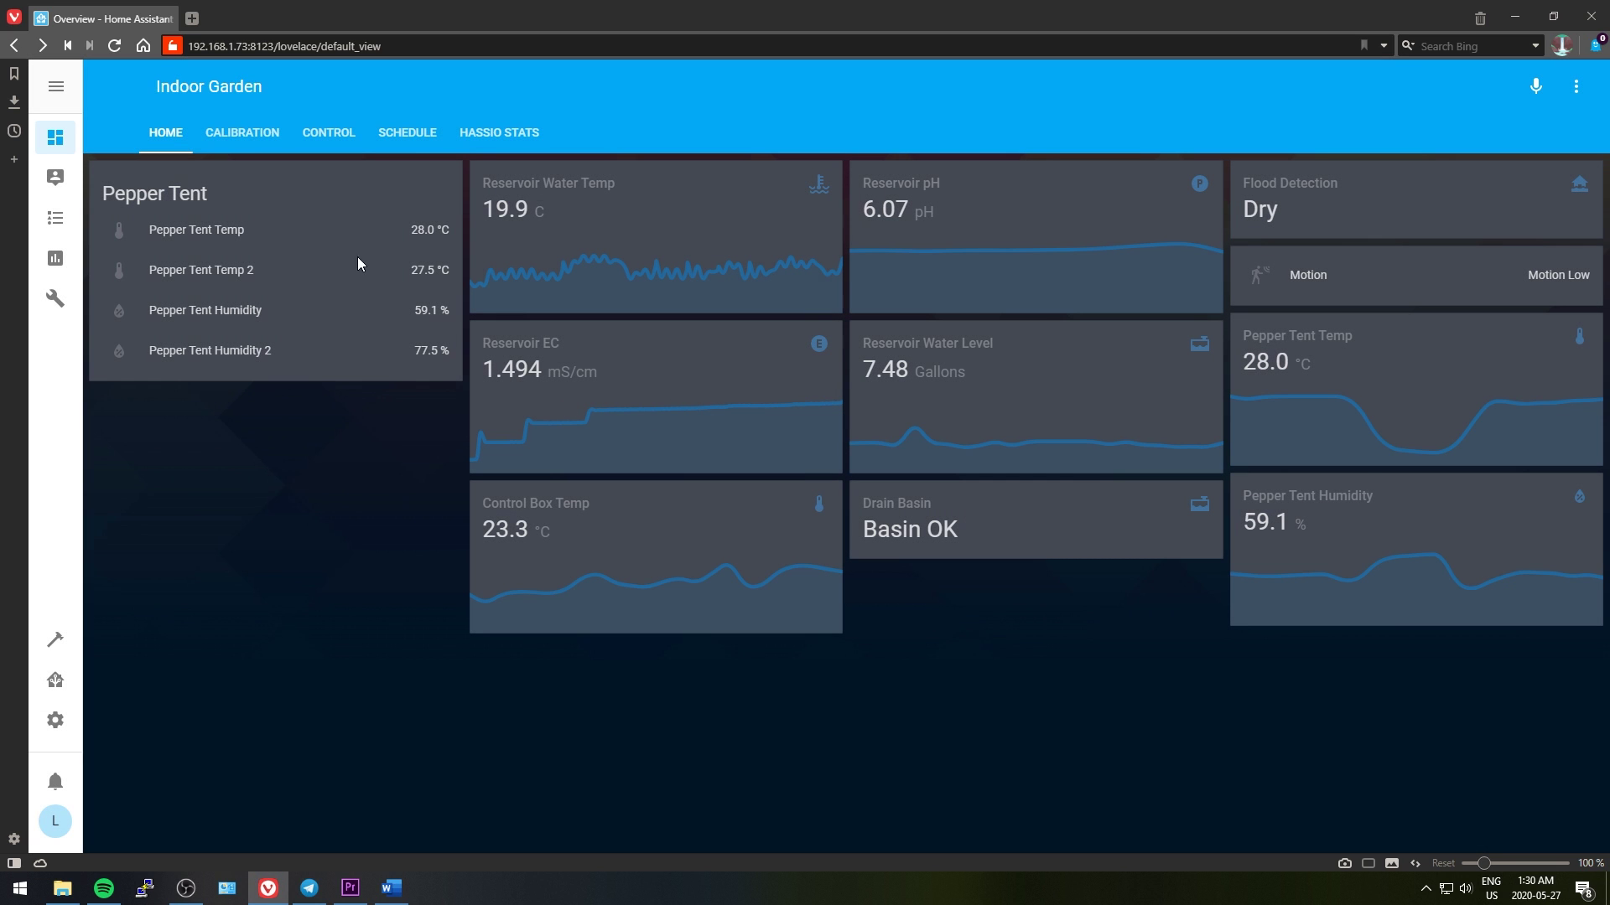
click(238, 149)
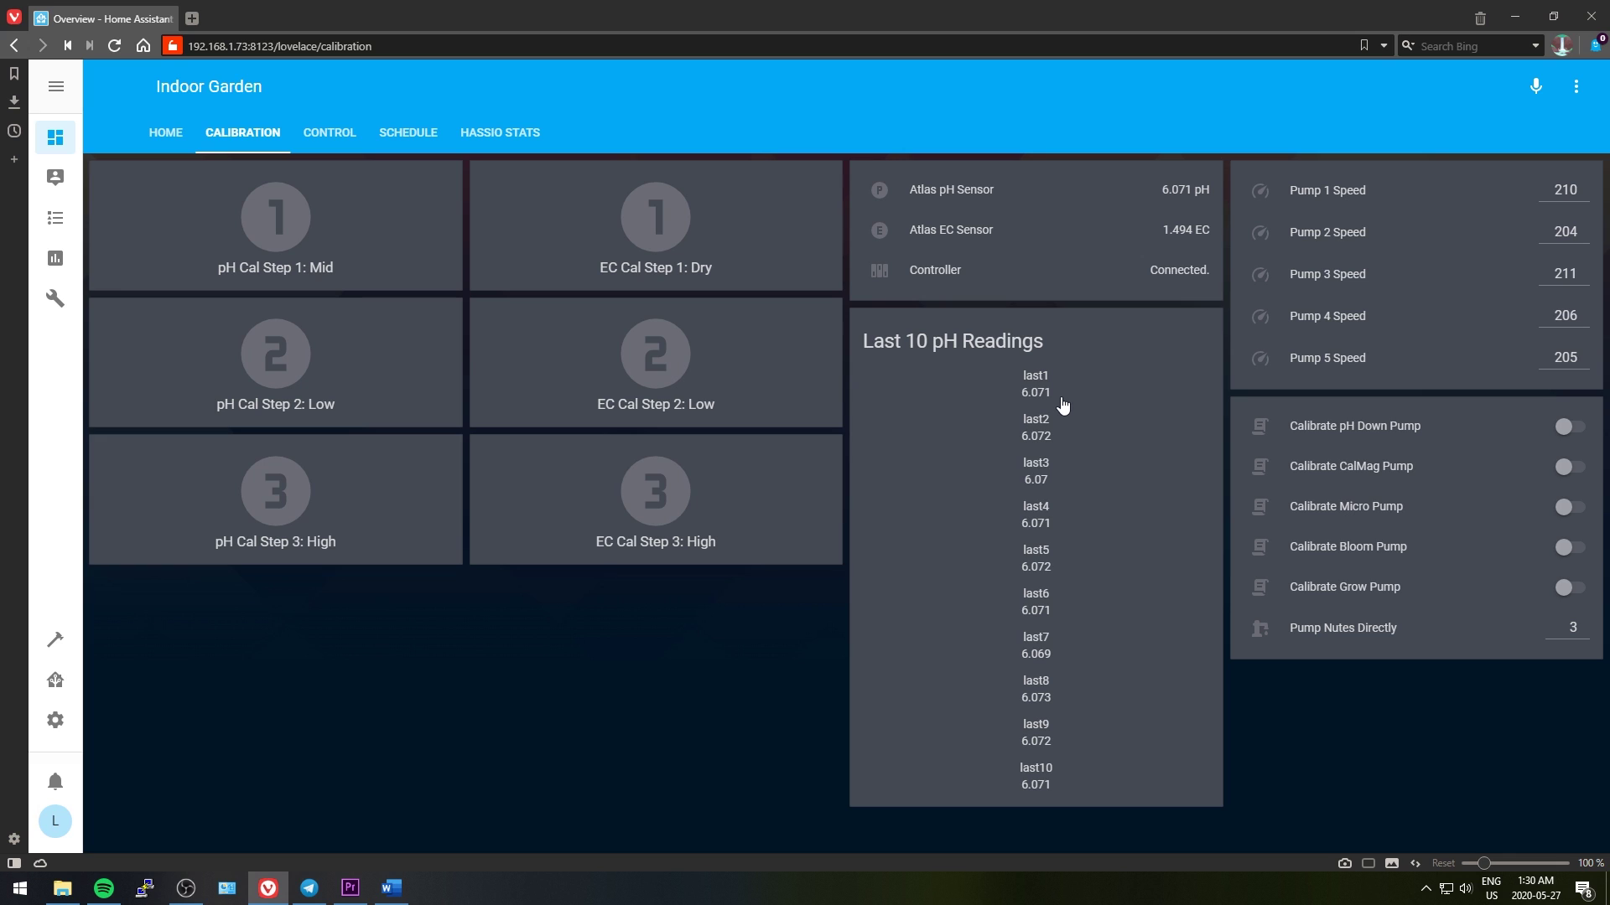
In the Control view, switch Relay 3 on and off again and lower the humidity climate target
click(312, 141)
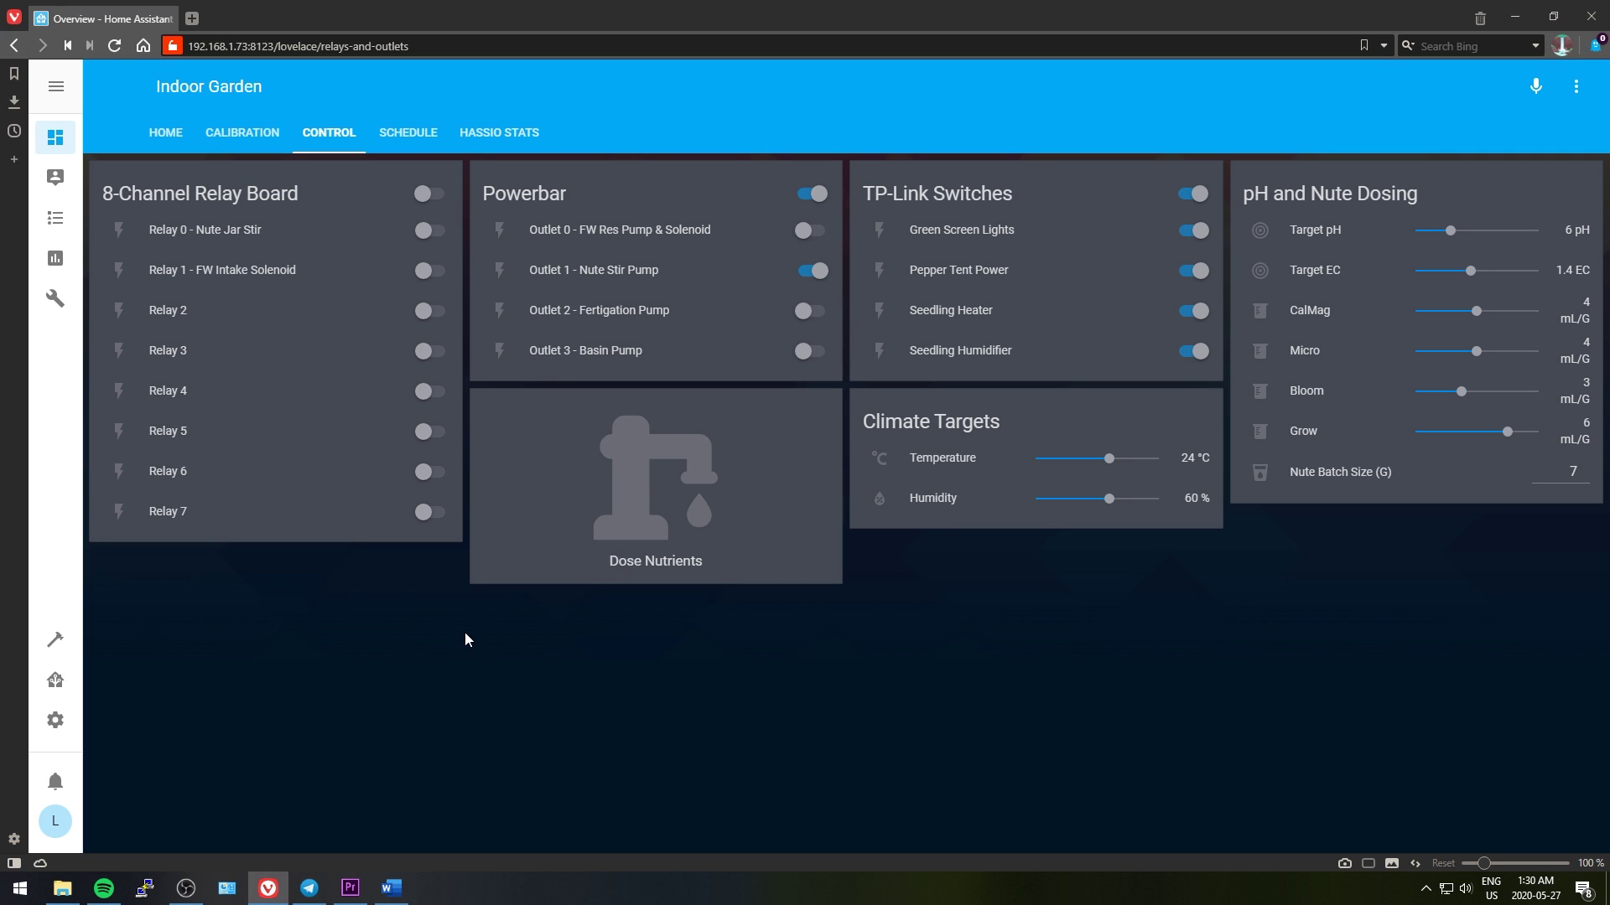
click(432, 354)
click(434, 361)
drag(1110, 500, 1079, 500)
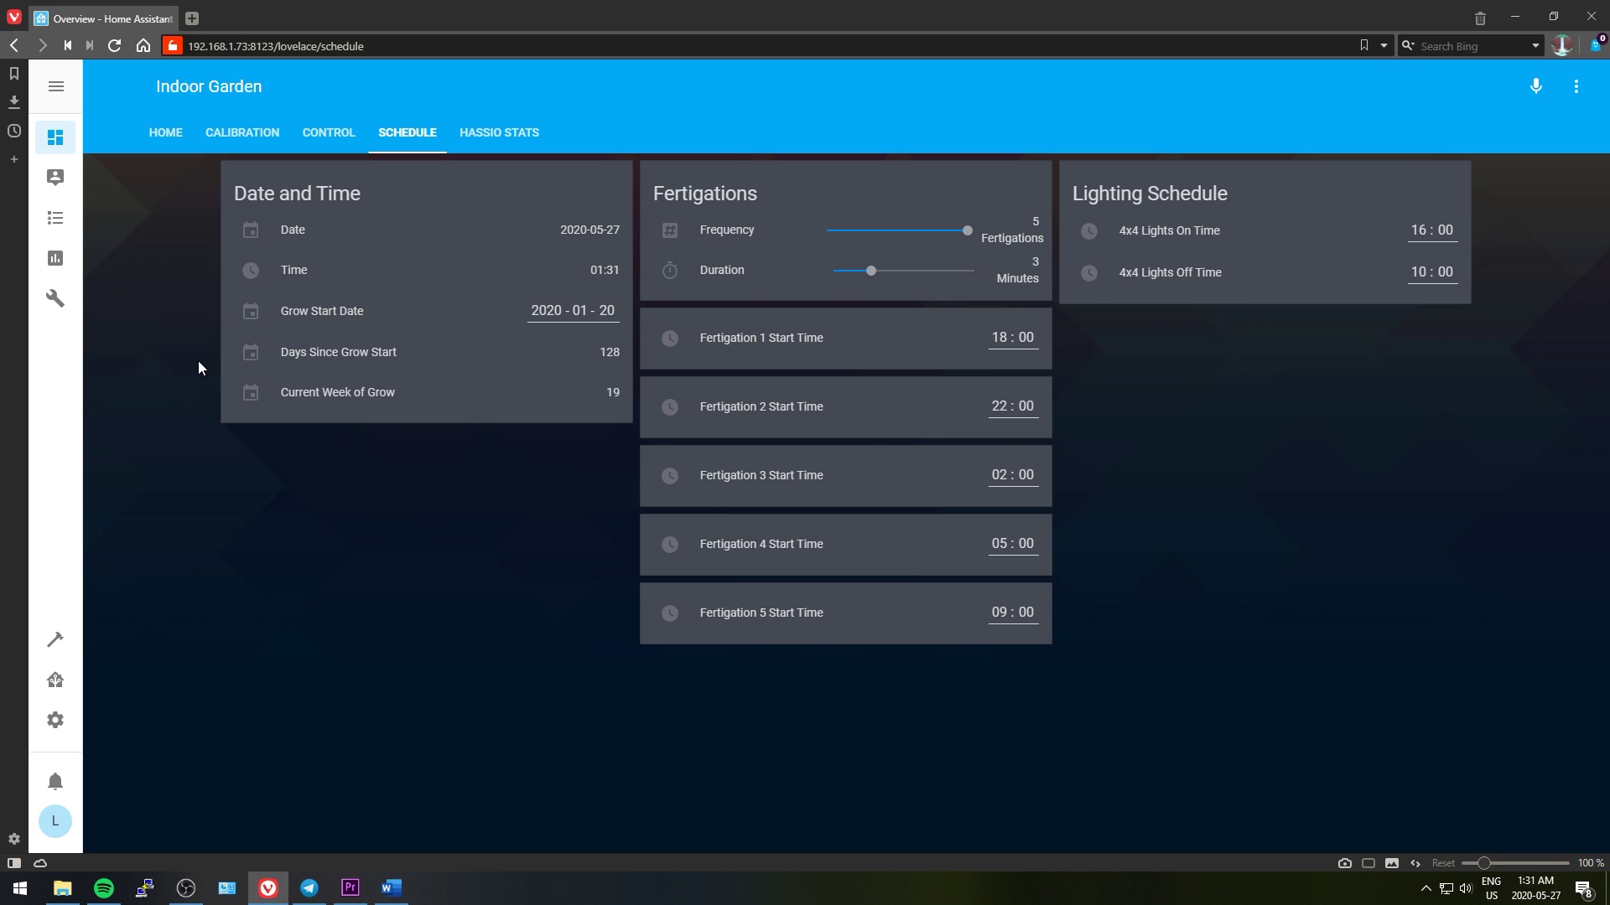
Open the Home Assistant integrations and view the devices belonging to TP-Link Kasa Smart
click(56, 720)
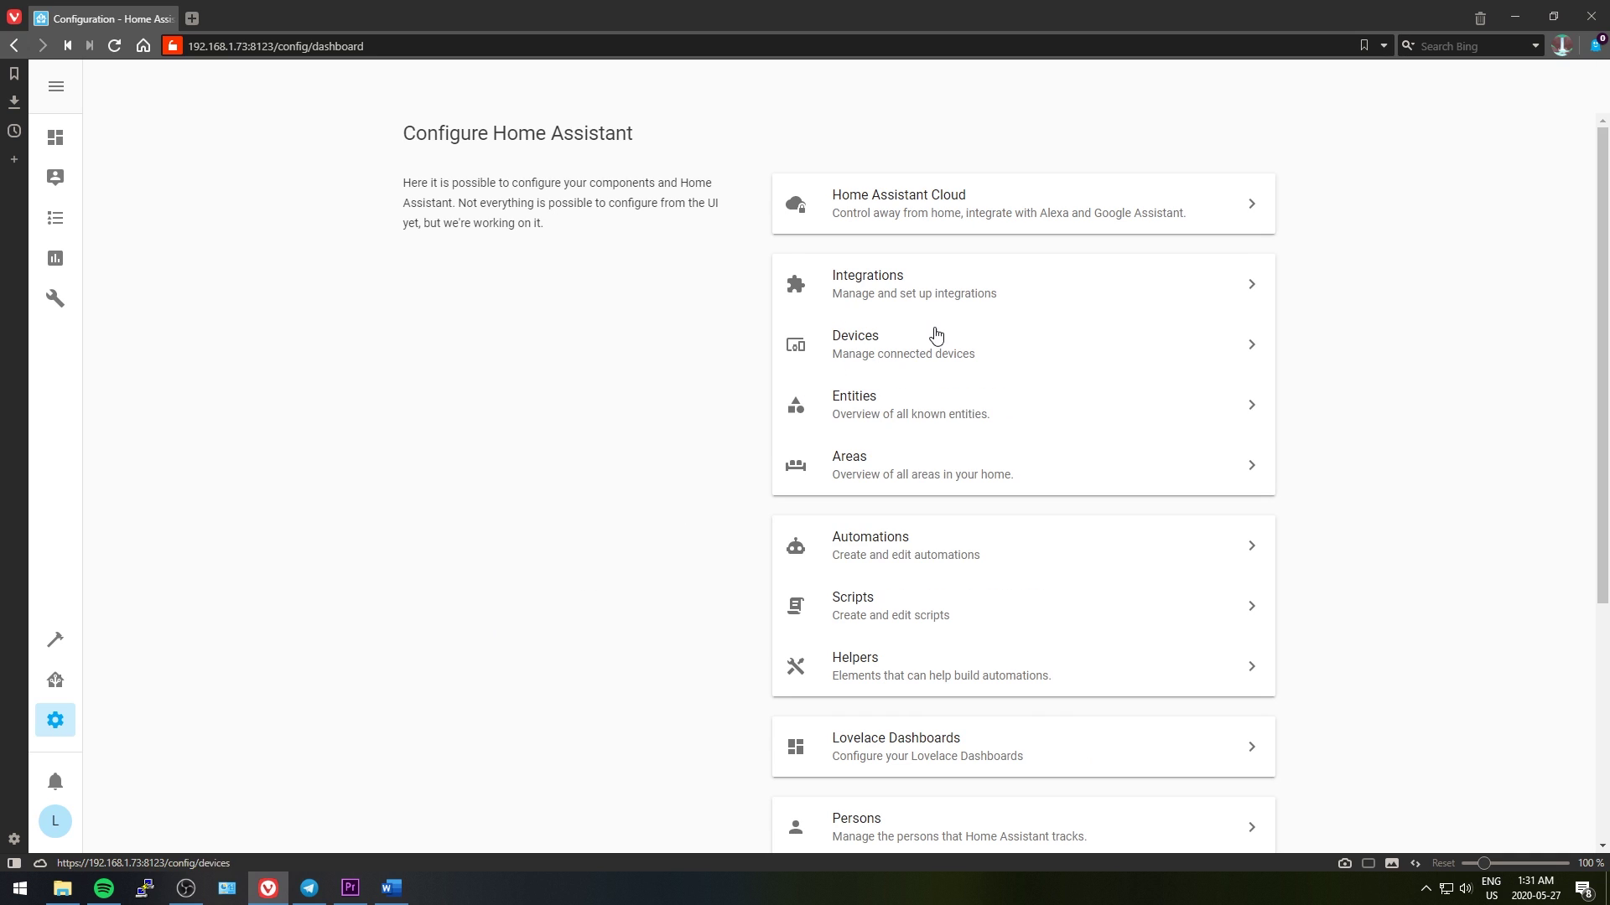
click(1013, 302)
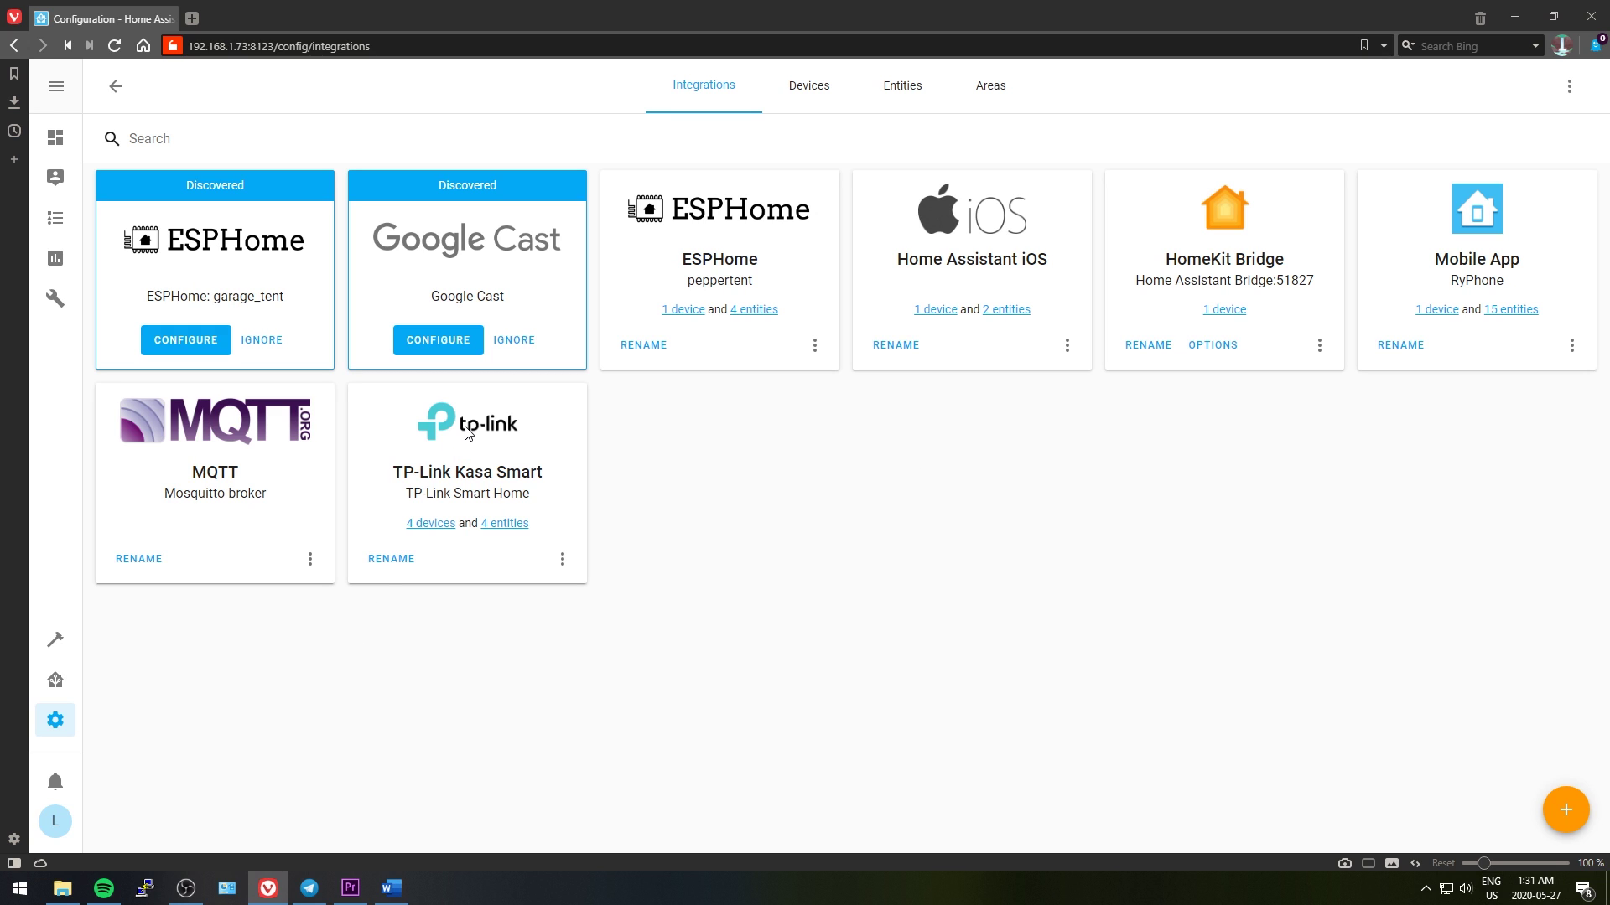
click(442, 527)
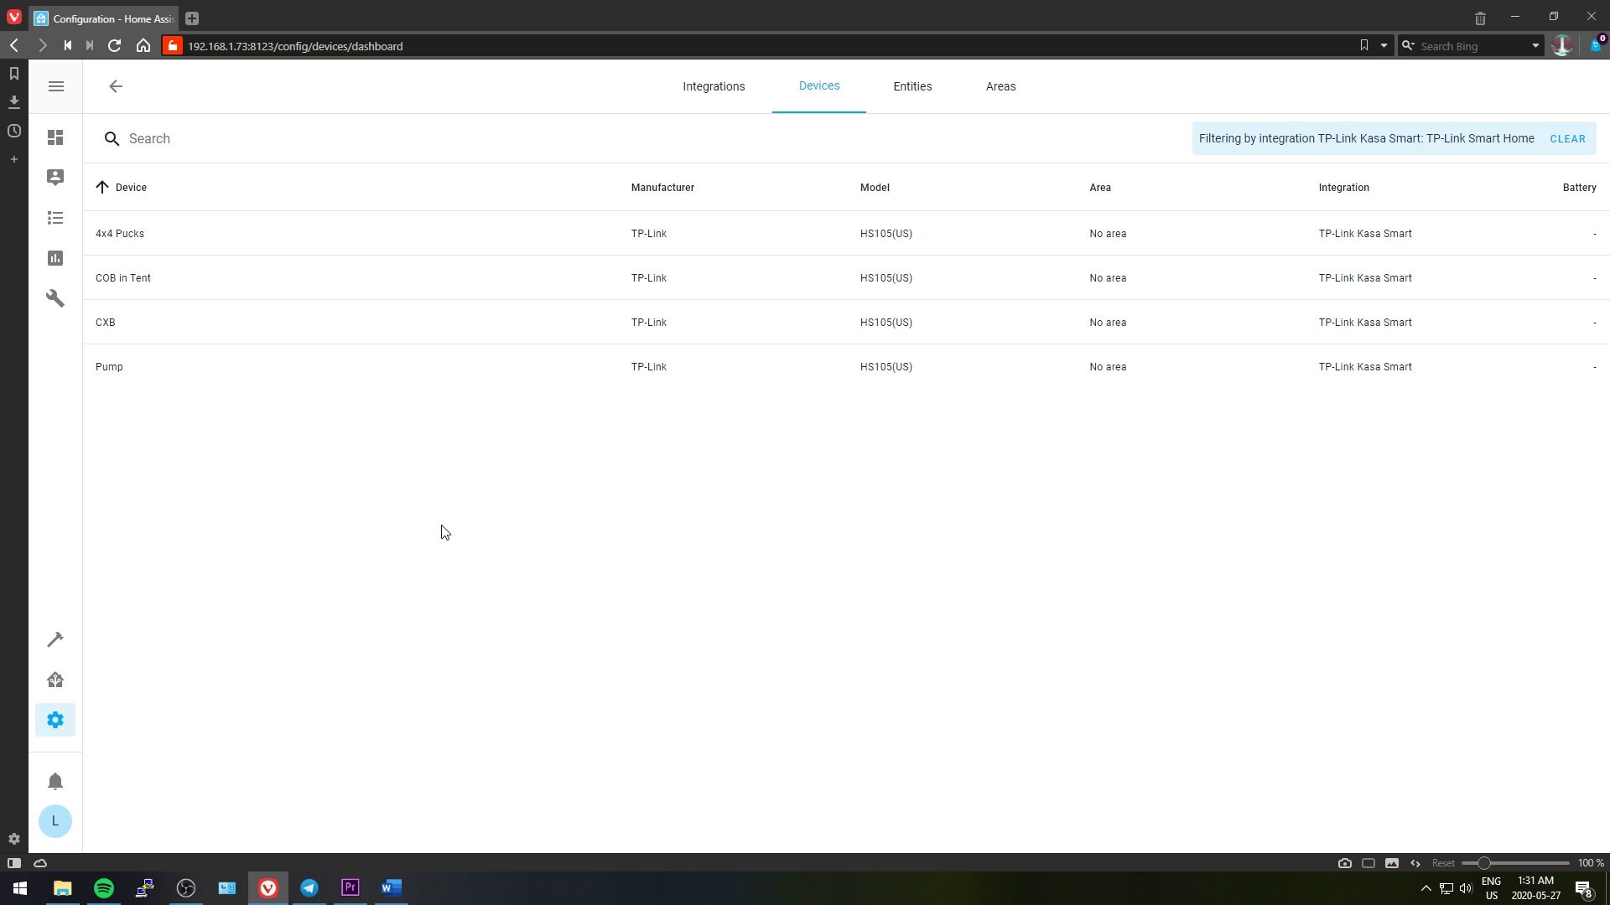
click(115, 89)
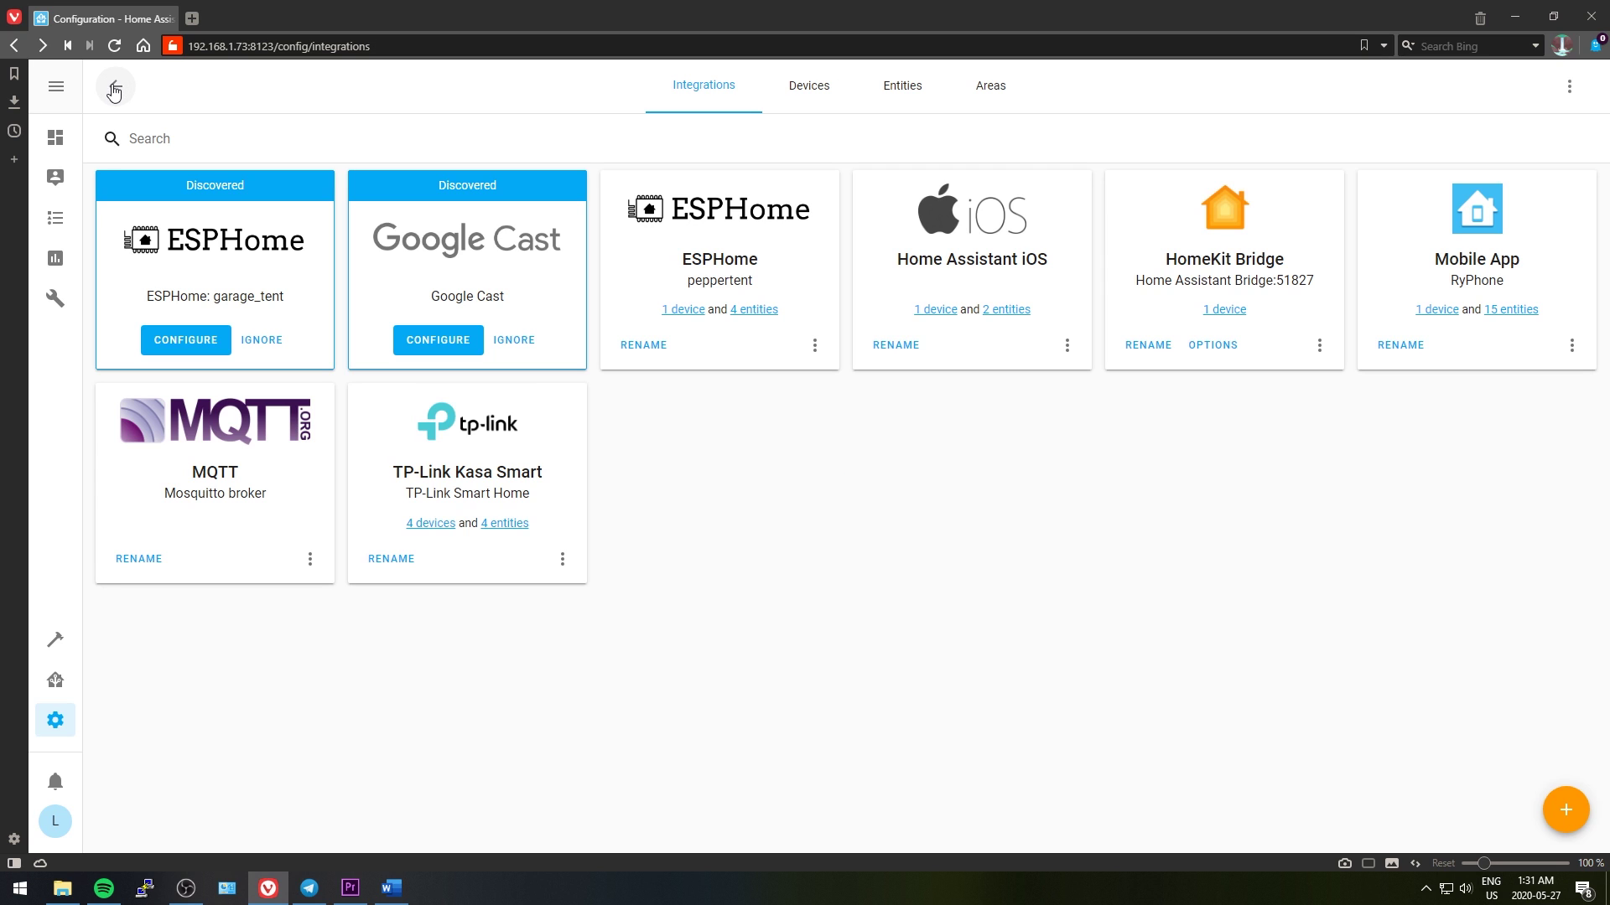
Open the automations in the configuration and look through the whole list
click(56, 722)
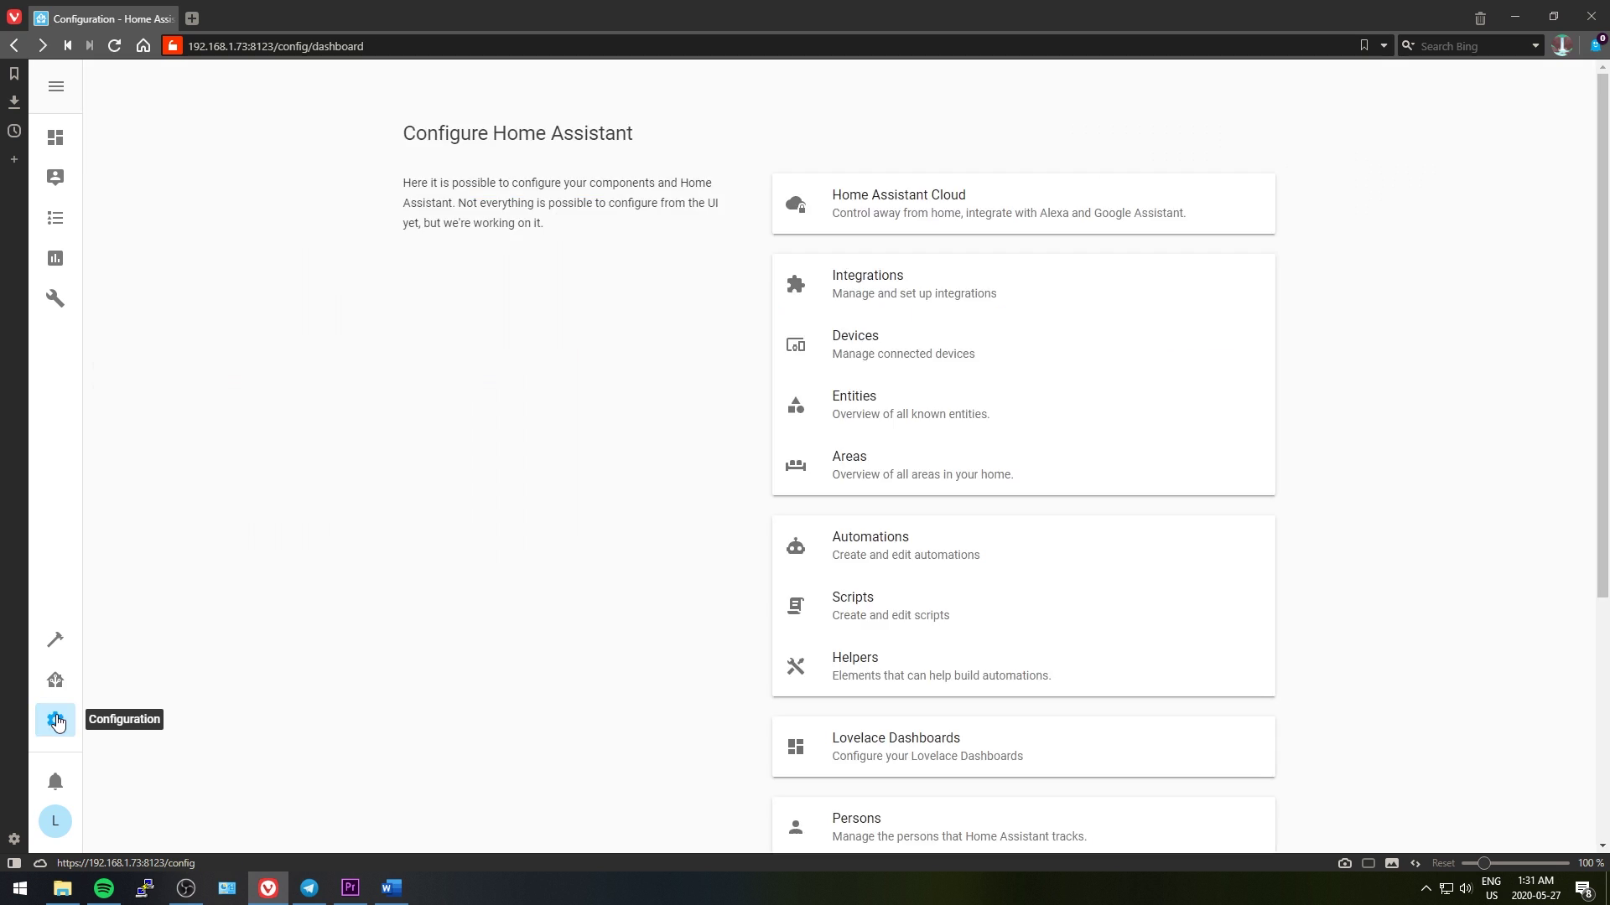
click(885, 560)
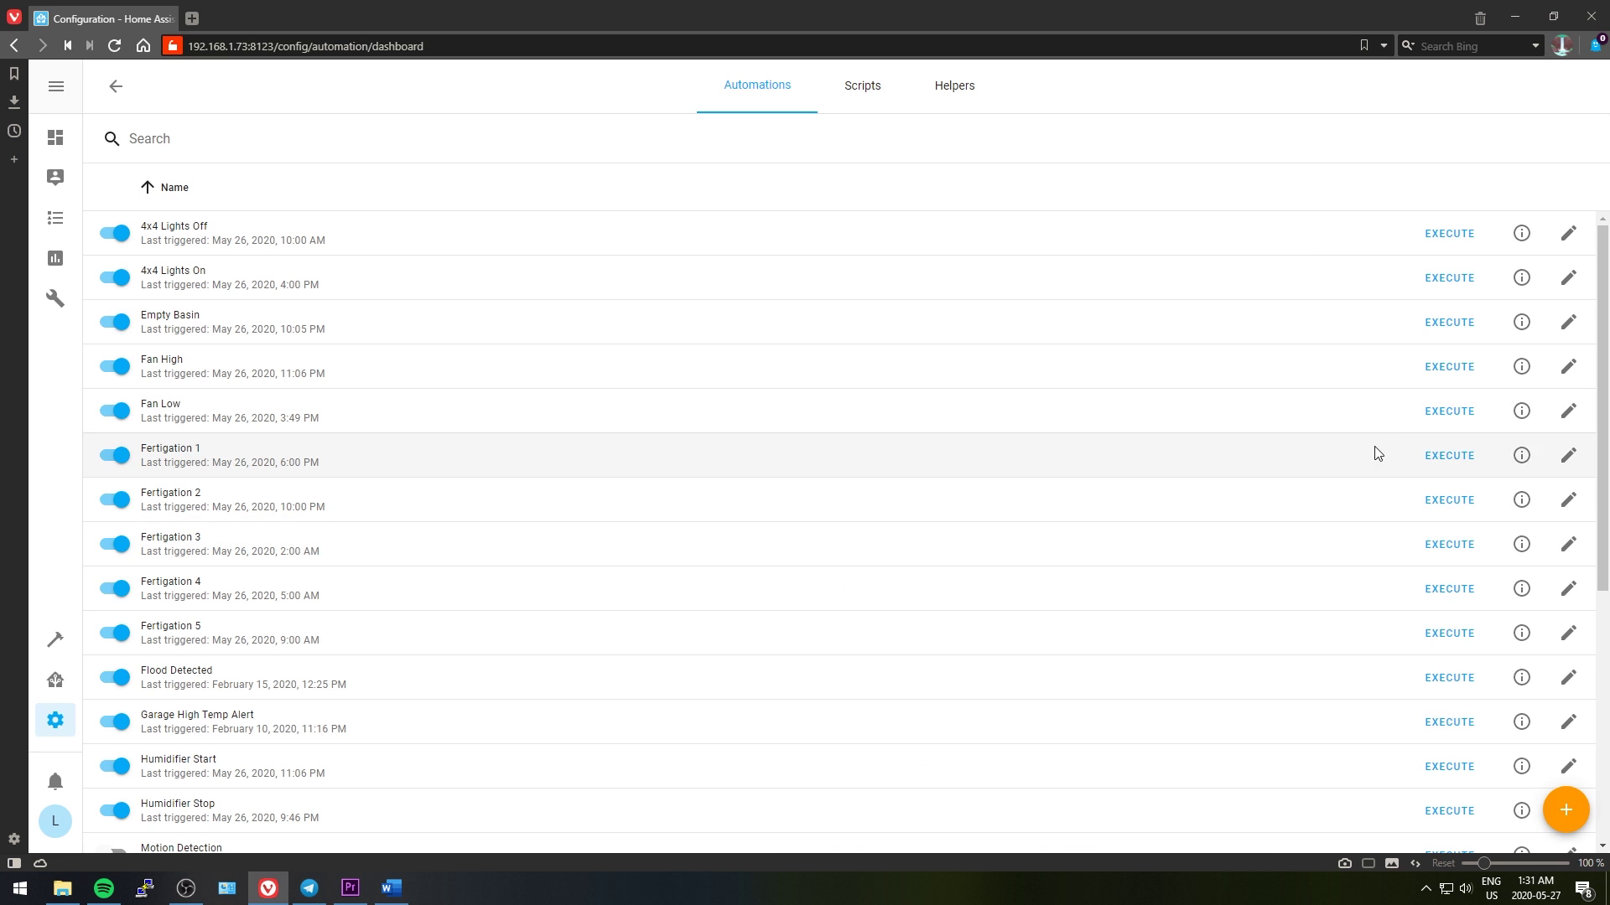
scroll(1593, 324, down, 2)
drag(1593, 324, 1570, 471)
scroll(1570, 471, down, 1)
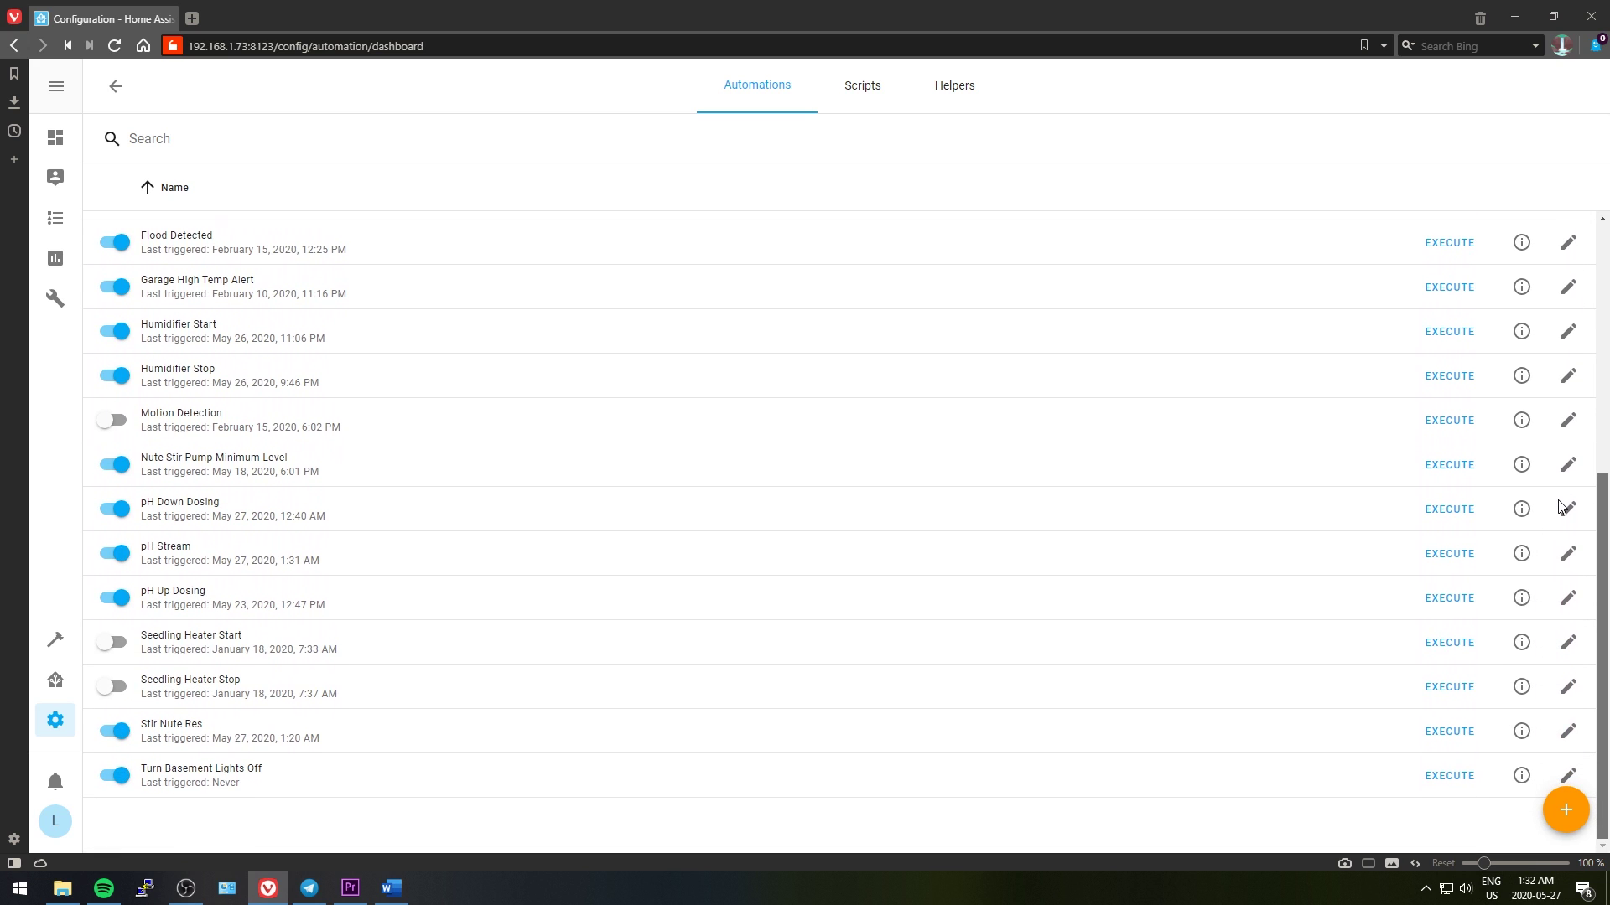
scroll(1560, 507, up, 3)
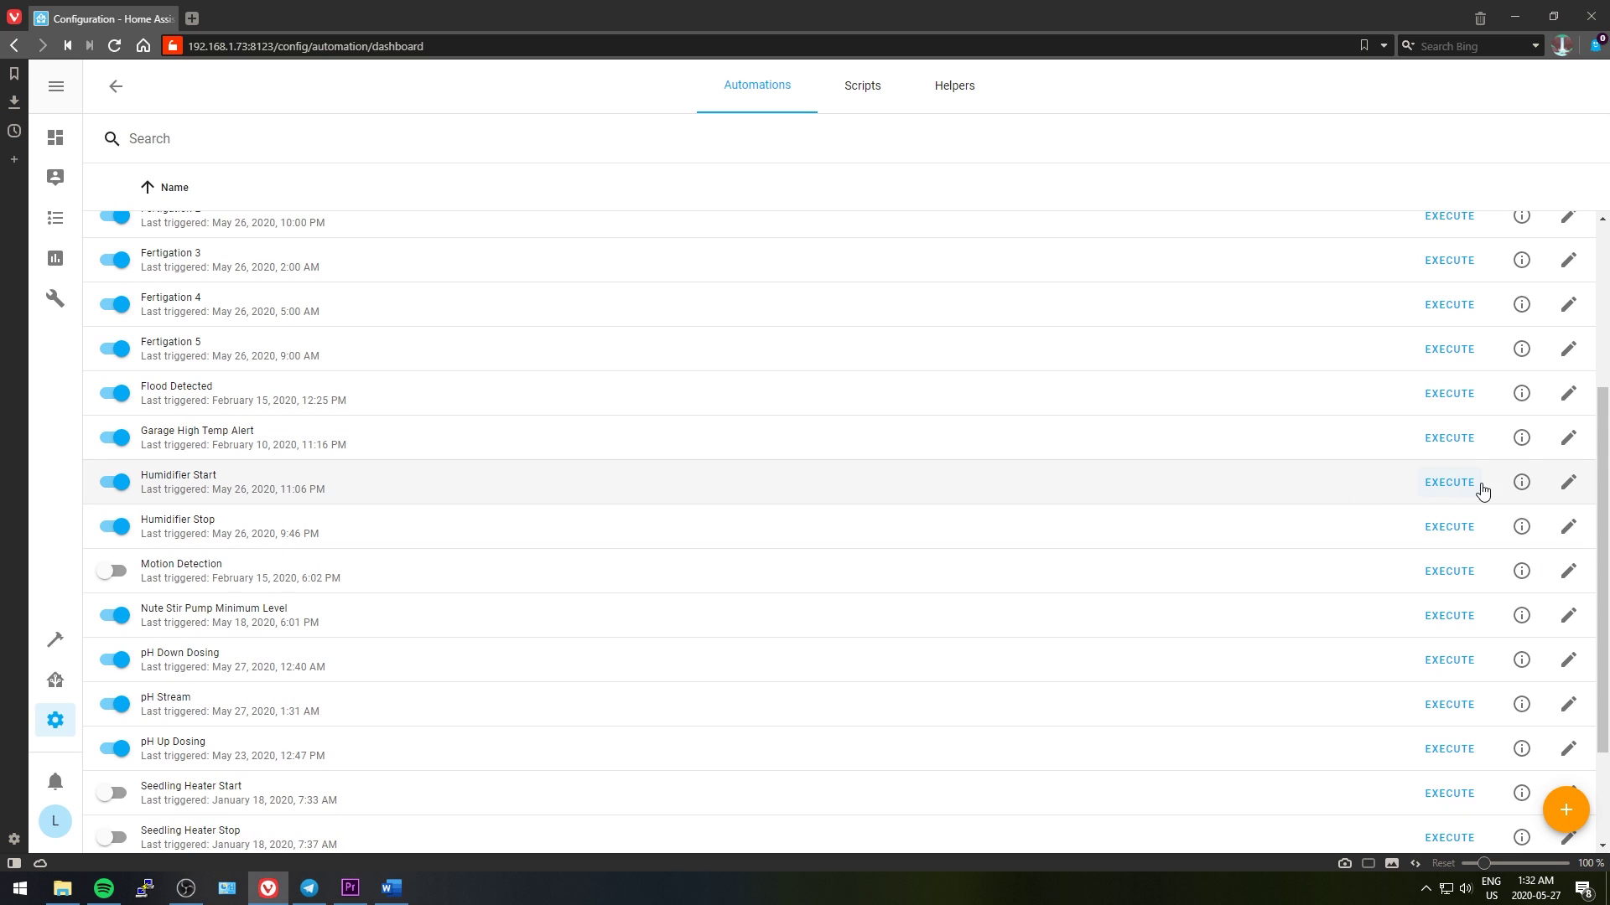
Examine the triggers, conditions and actions of the Humidifier Start automation, and return to the automation list
click(1567, 482)
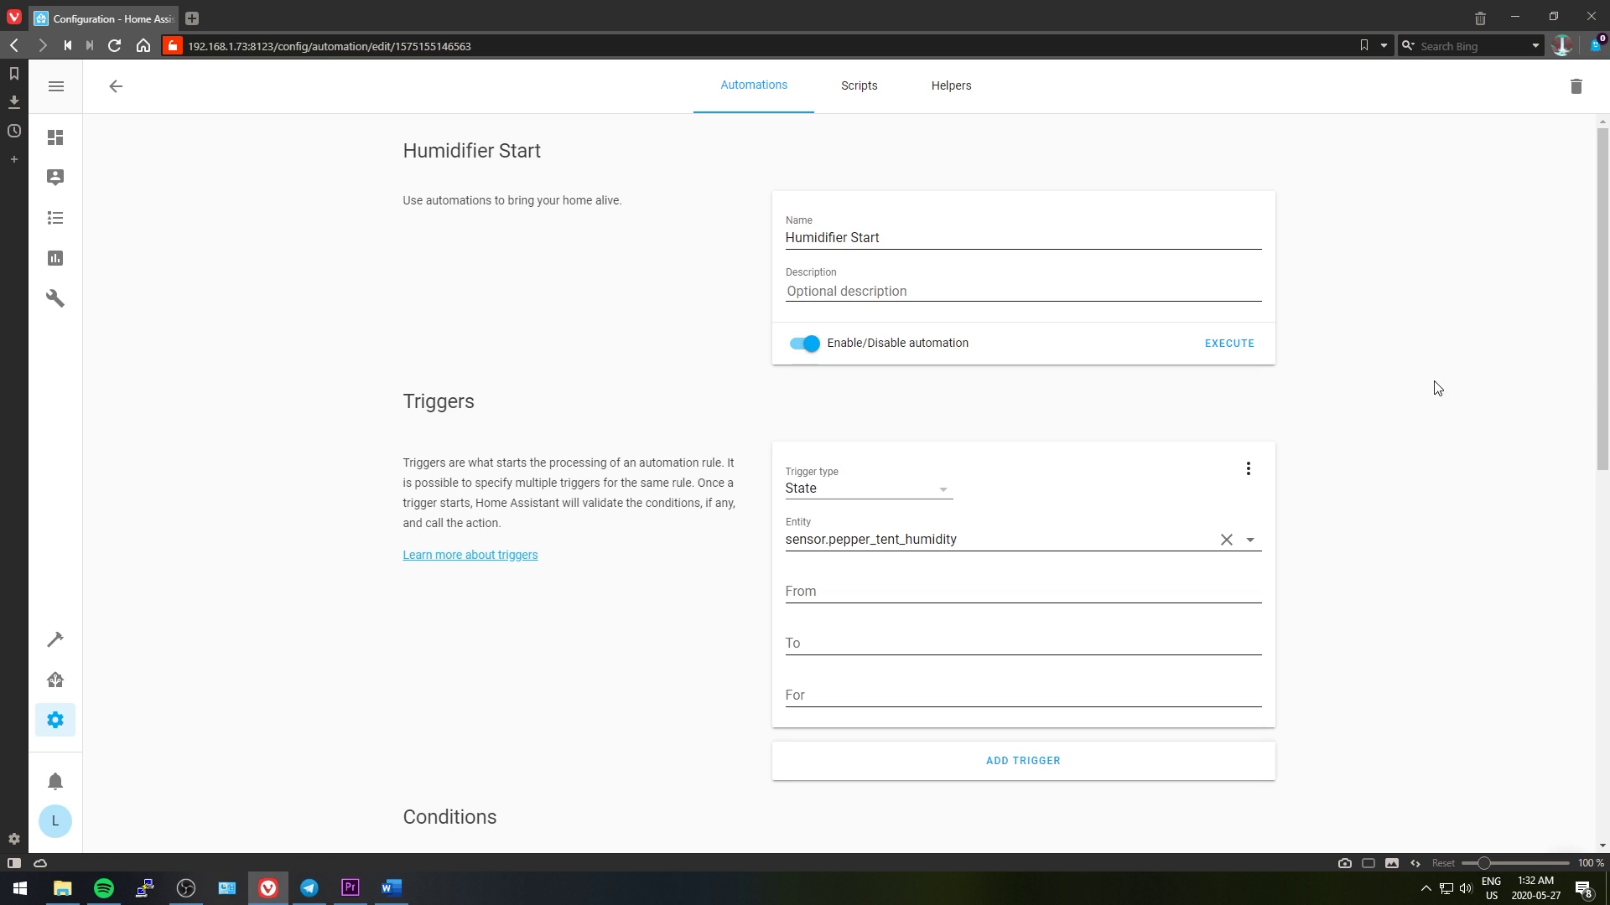
drag(1604, 161, 1580, 309)
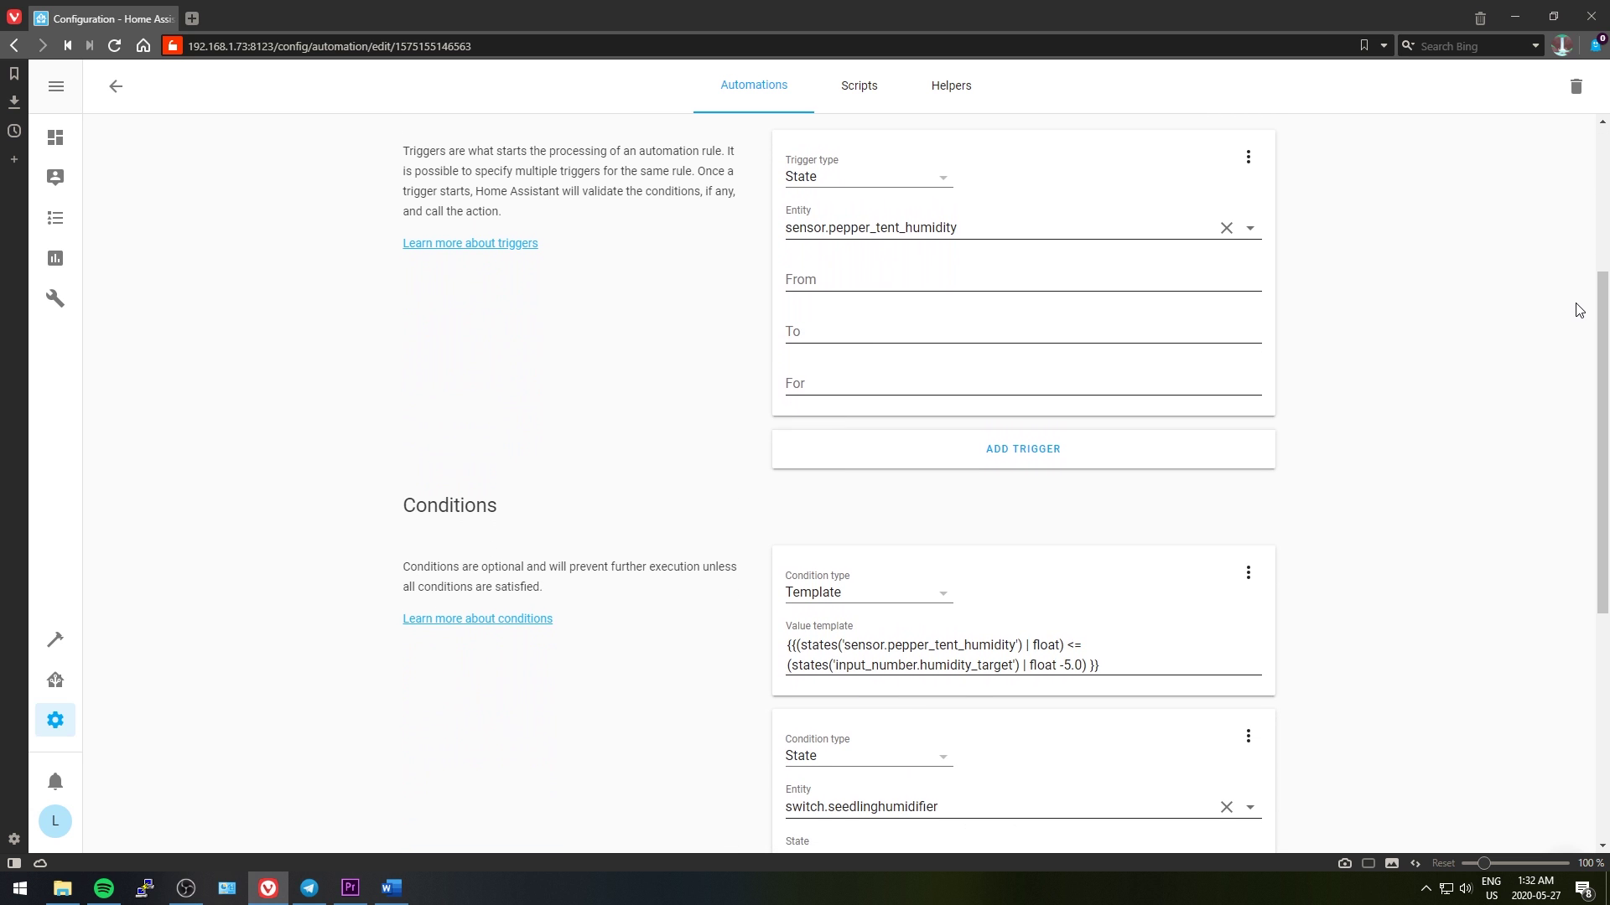
scroll(1584, 420, down, 3)
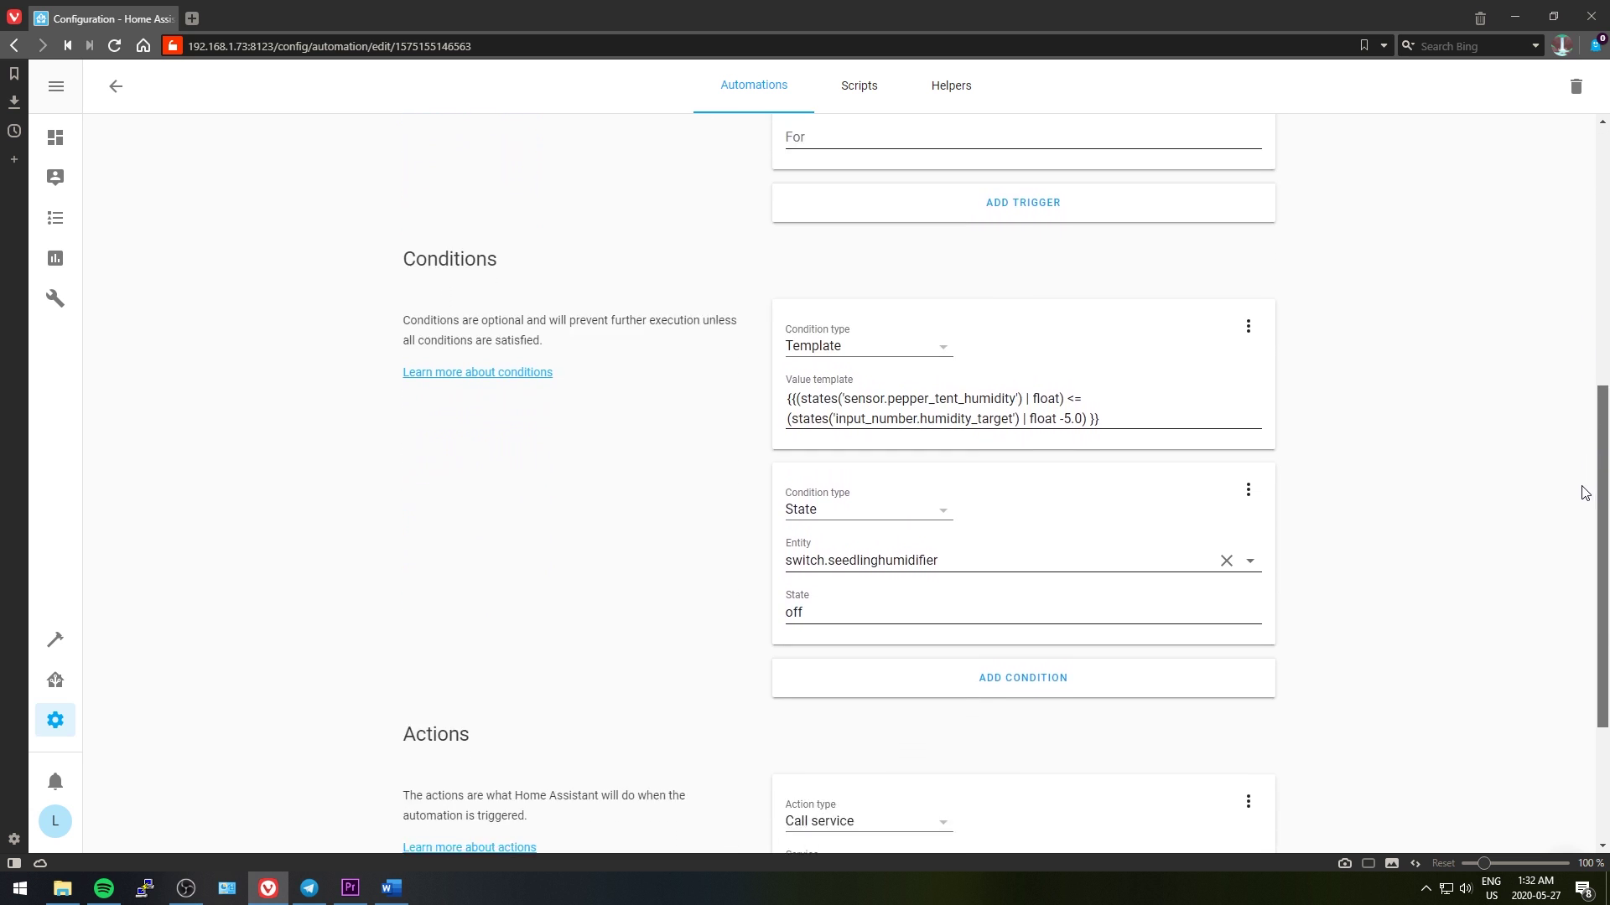
scroll(1584, 488, down, 3)
scroll(1565, 631, up, 15)
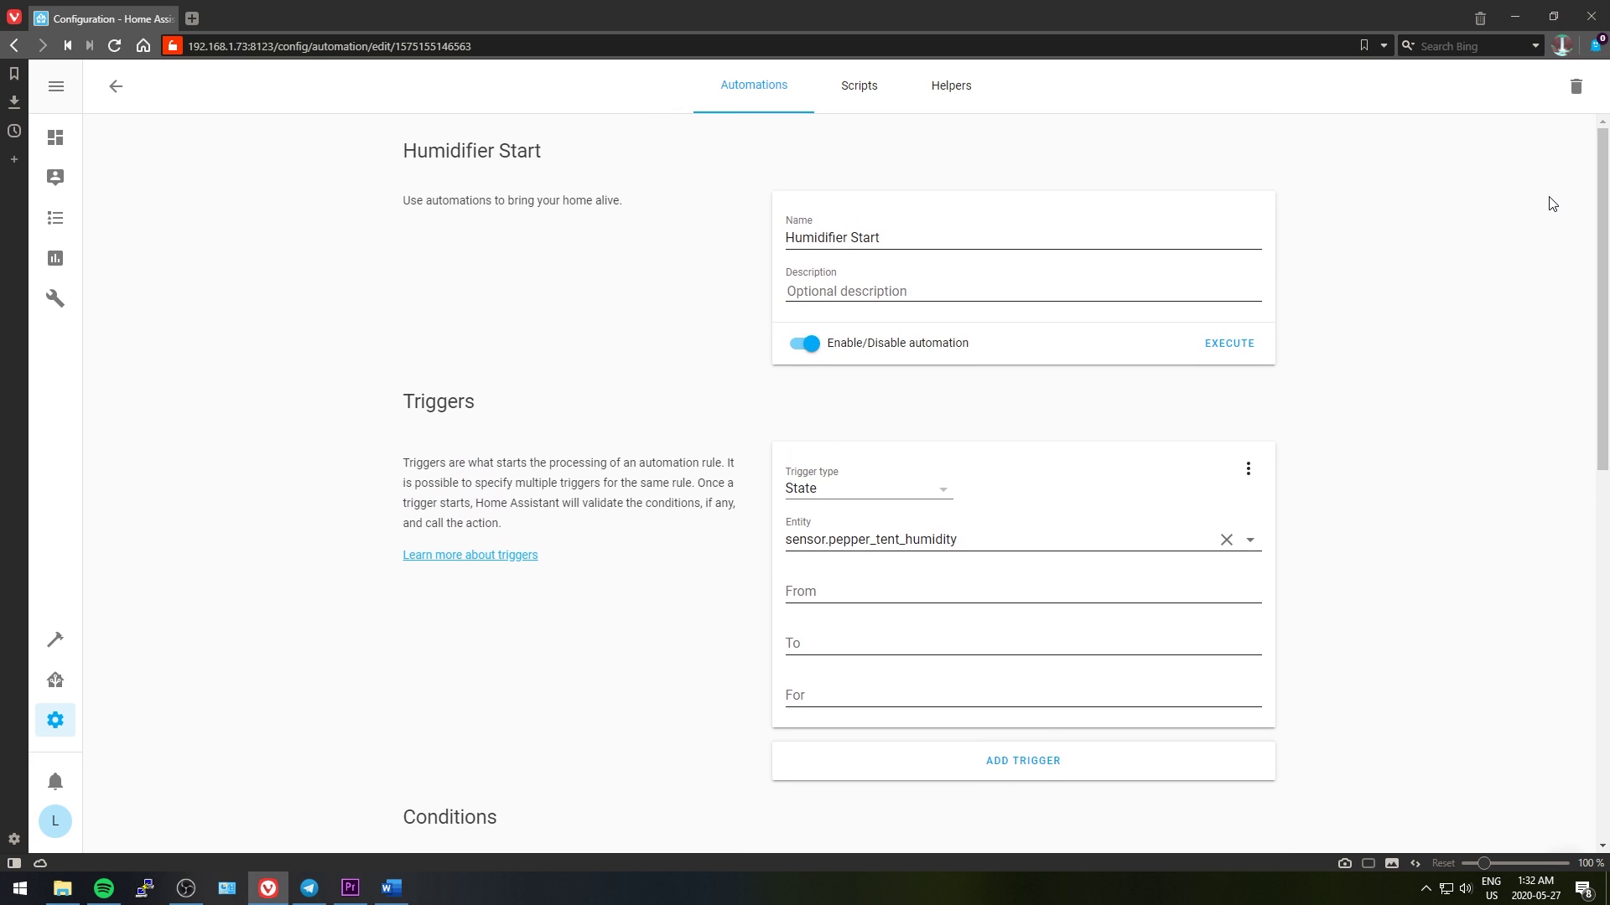
click(114, 97)
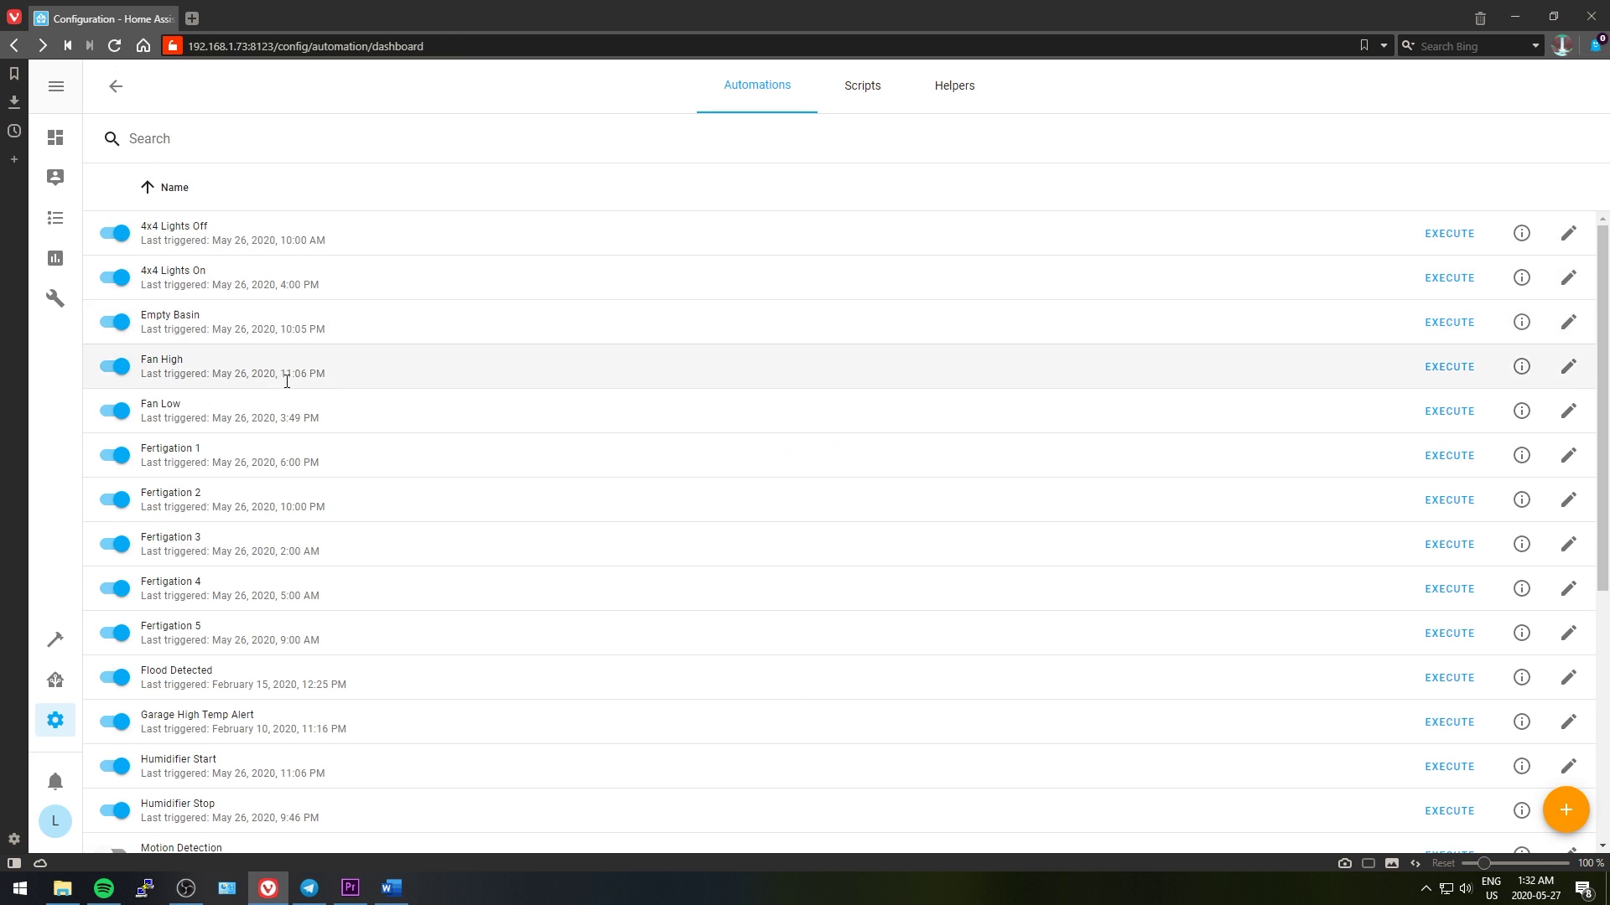
Return to the configuration overview and look through all of its sections
click(117, 85)
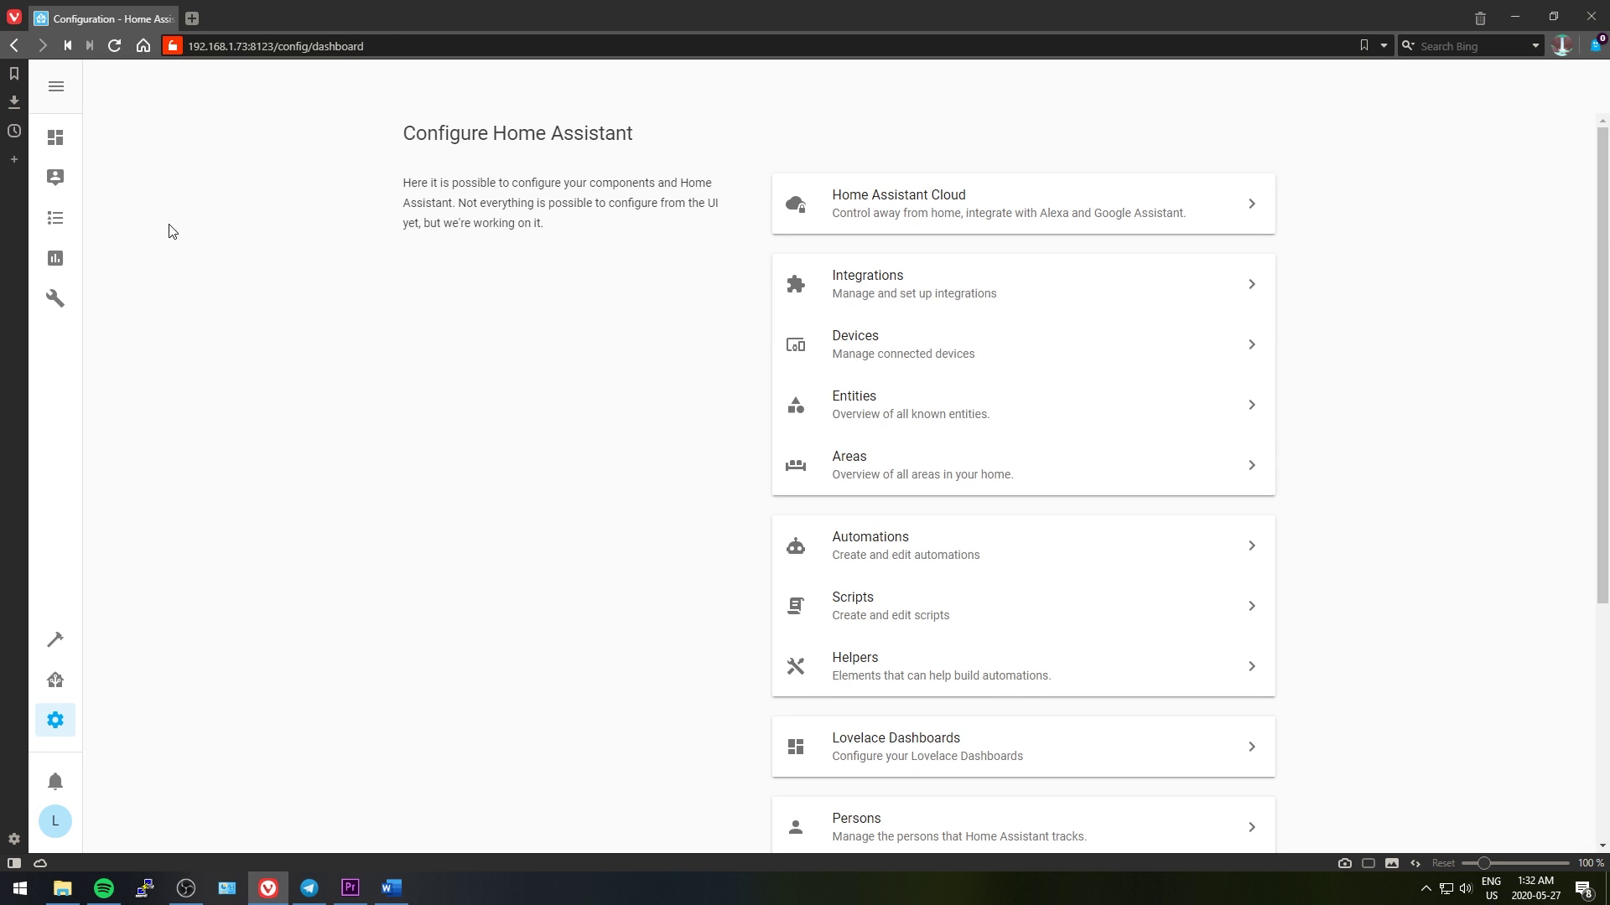
scroll(219, 324, down, 3)
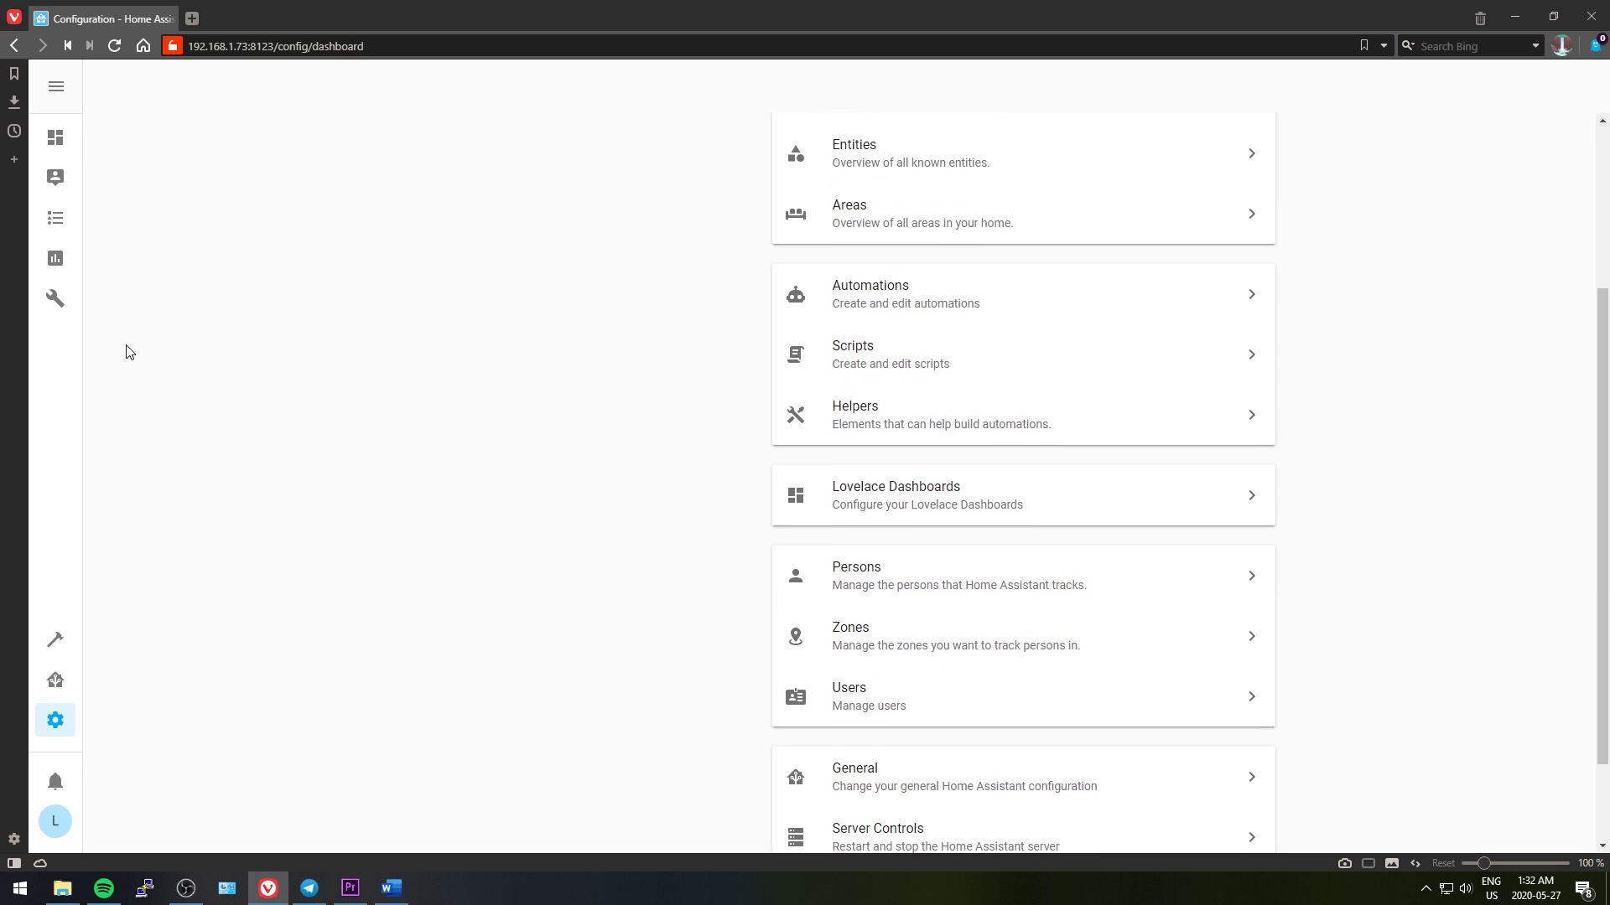
scroll(129, 350, down, 2)
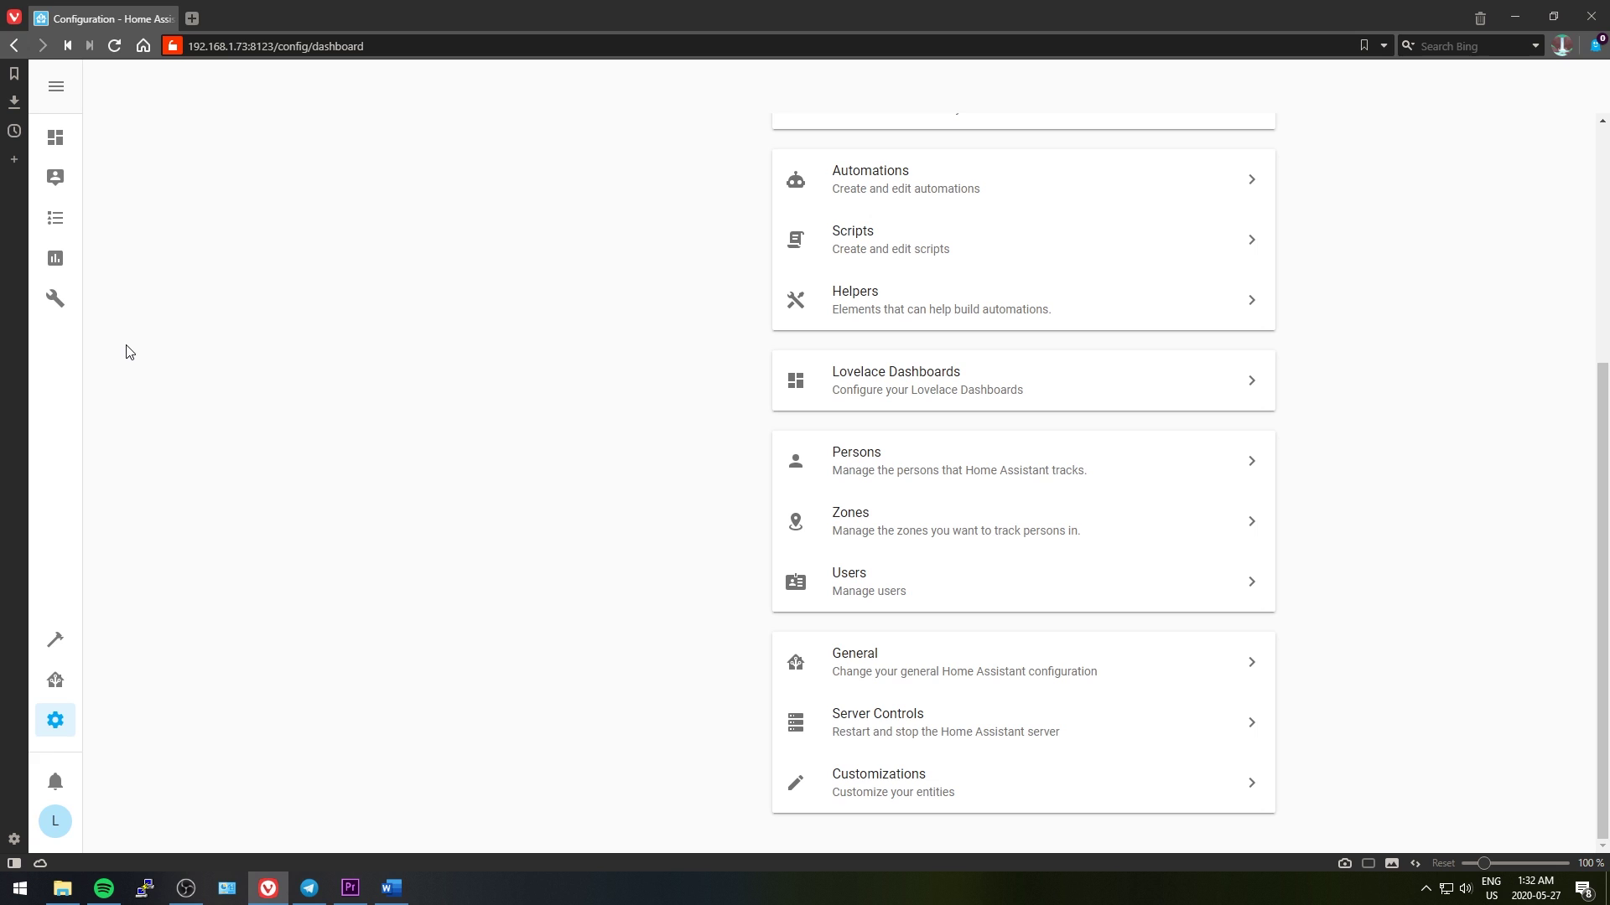
scroll(159, 385, up, 5)
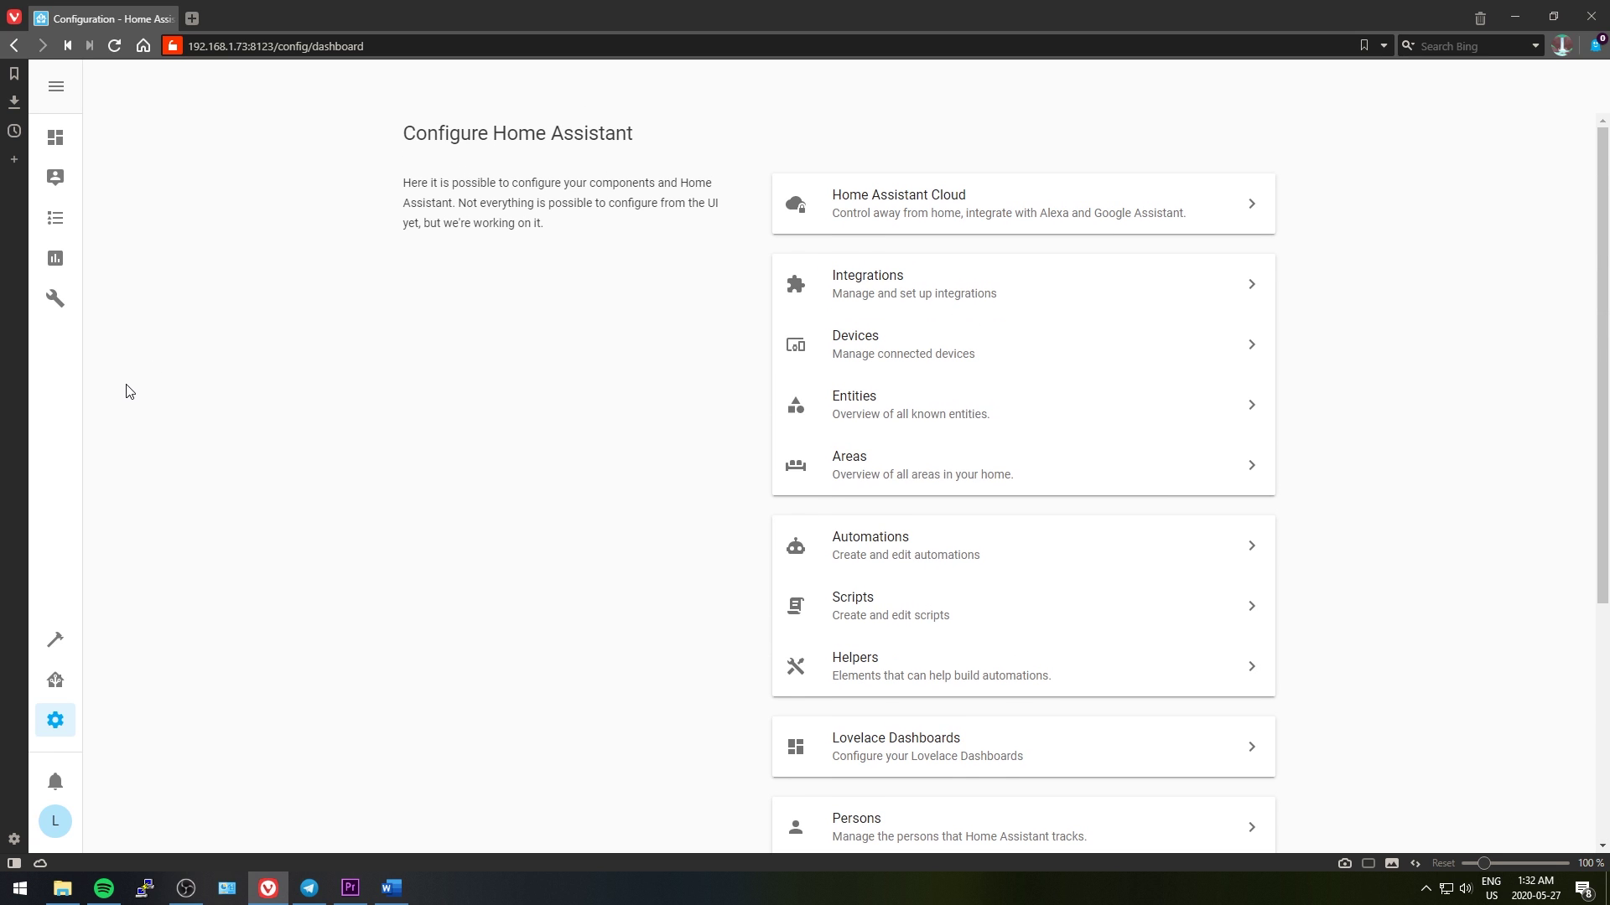
Open configuration.yaml in the file editor and review its sensor and switch definitions
click(55, 298)
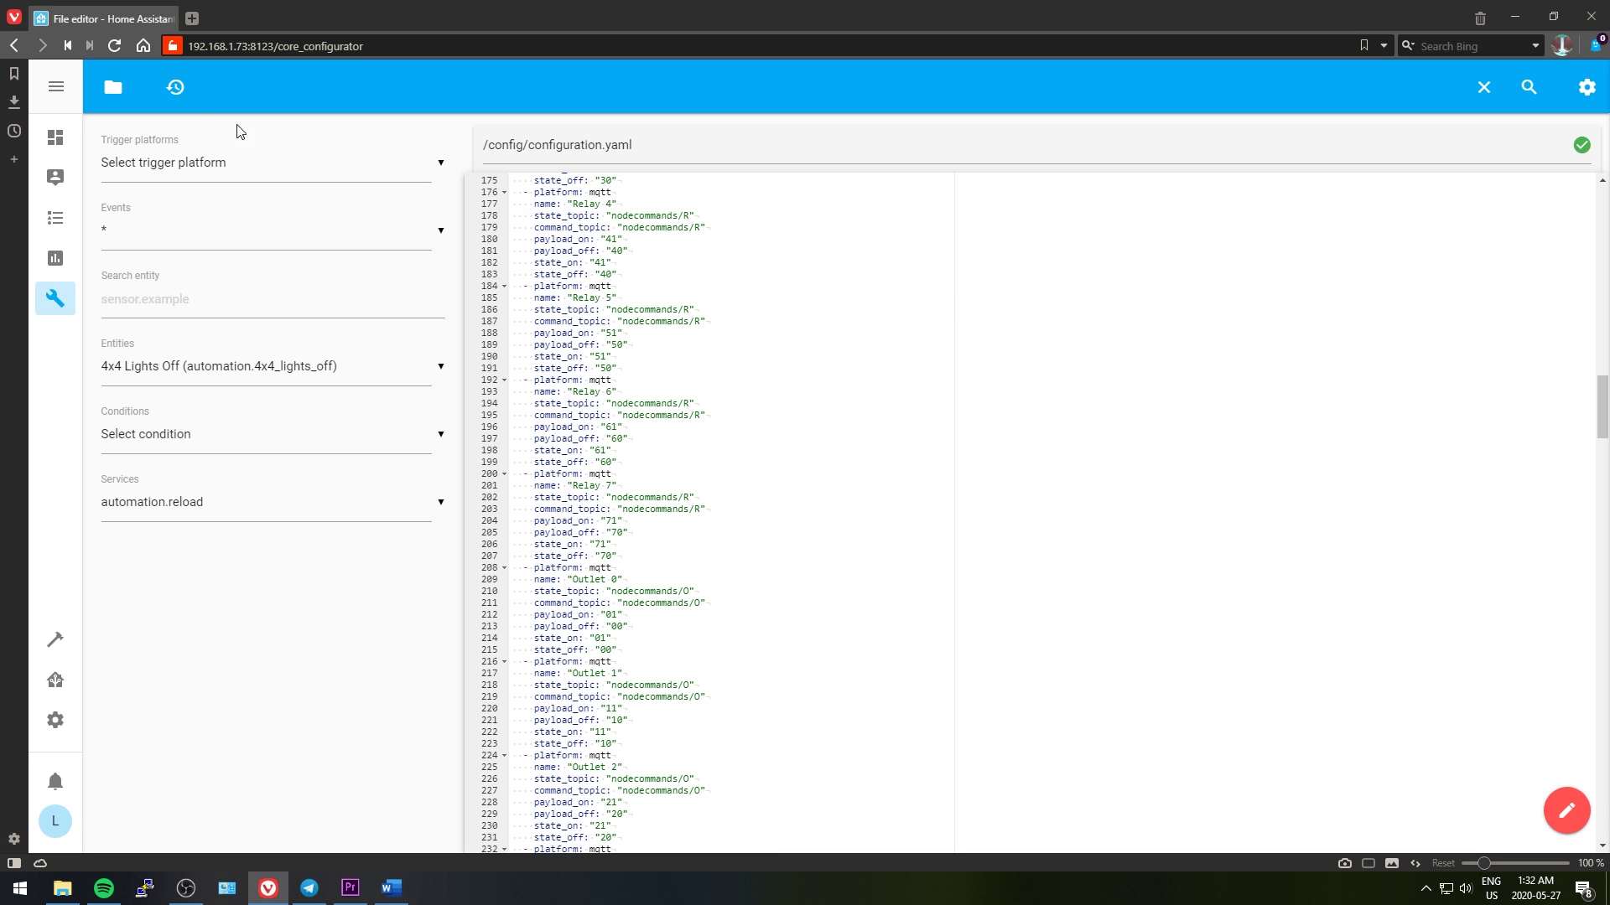
drag(1602, 410, 1582, 335)
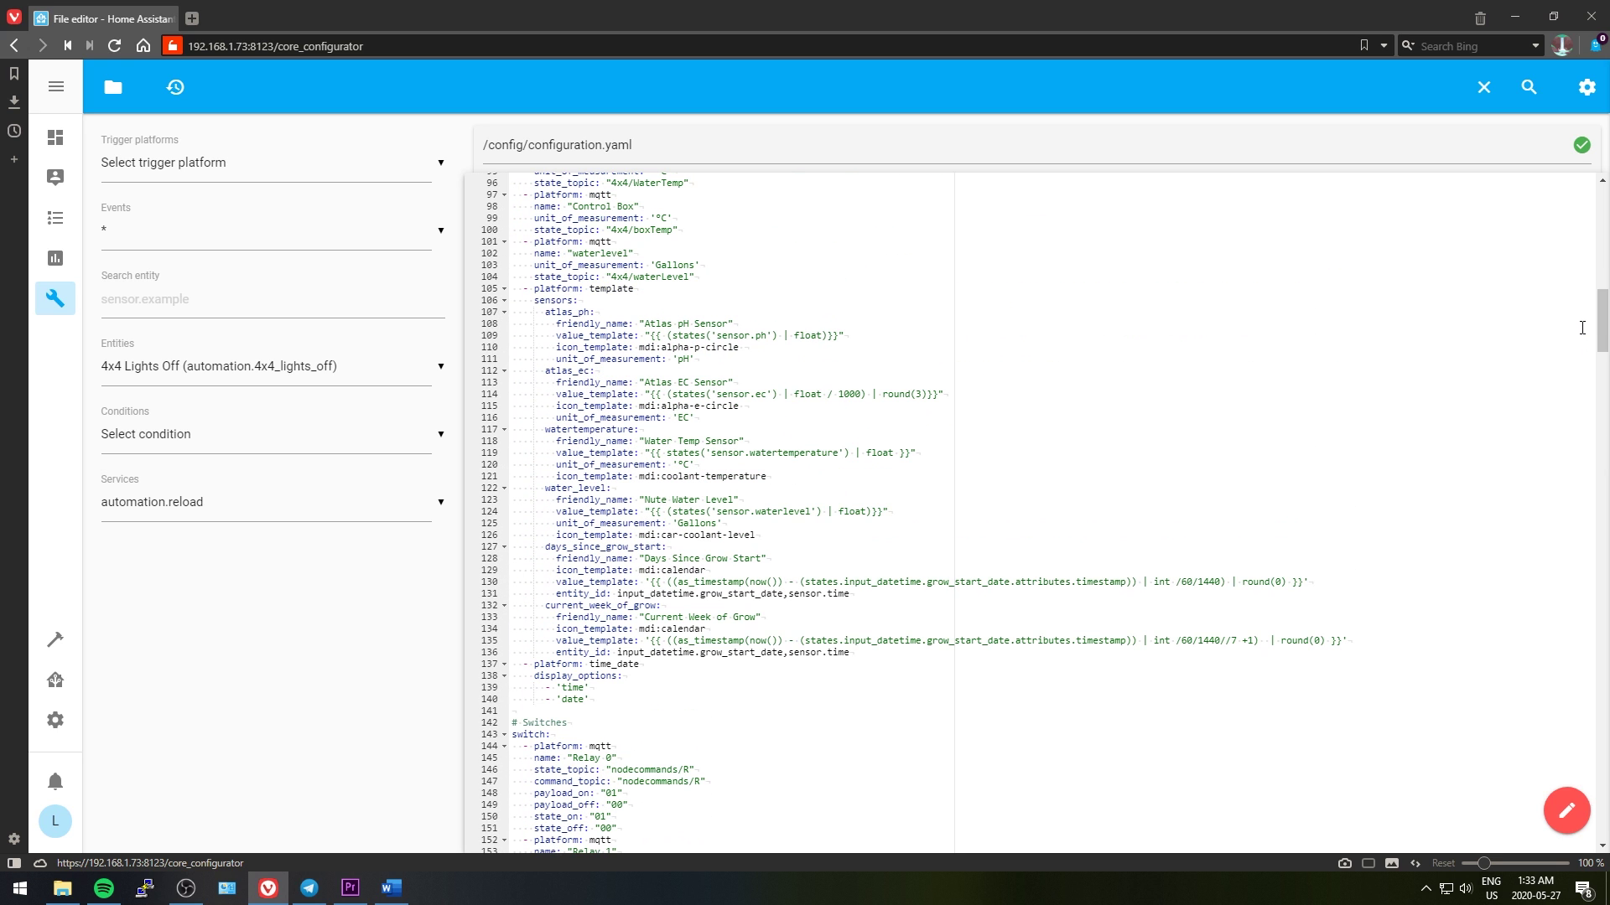
scroll(1601, 327, down, 2)
scroll(1601, 191, up, 9)
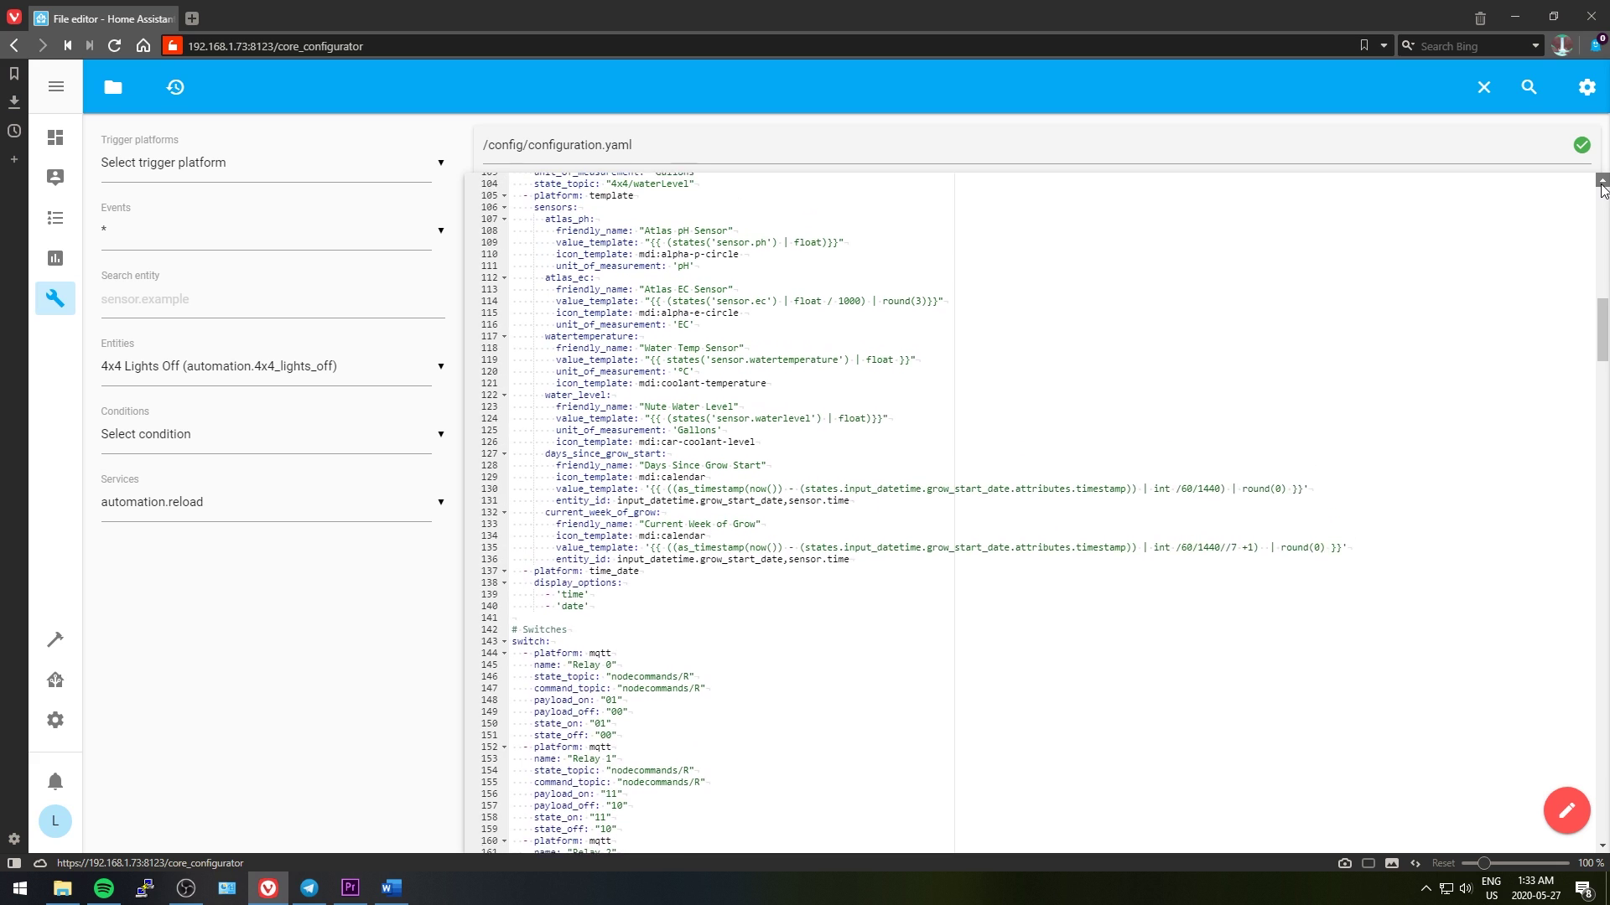
scroll(1601, 191, up, 8)
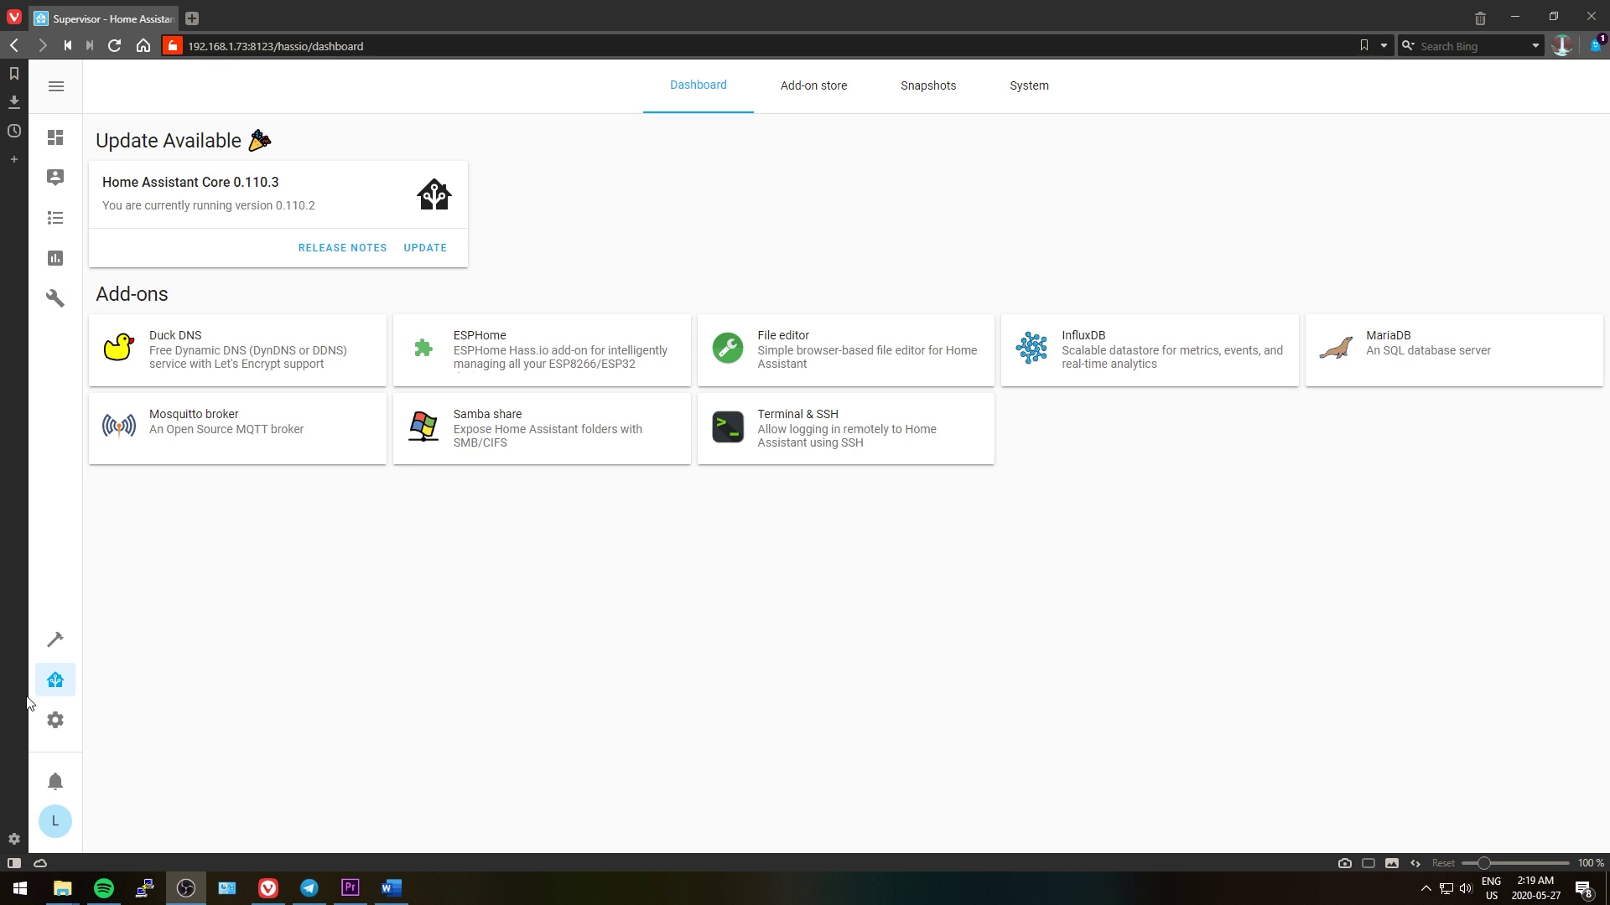
Open the Mosquitto broker add-on and review its configuration, network ports and documentation
click(245, 429)
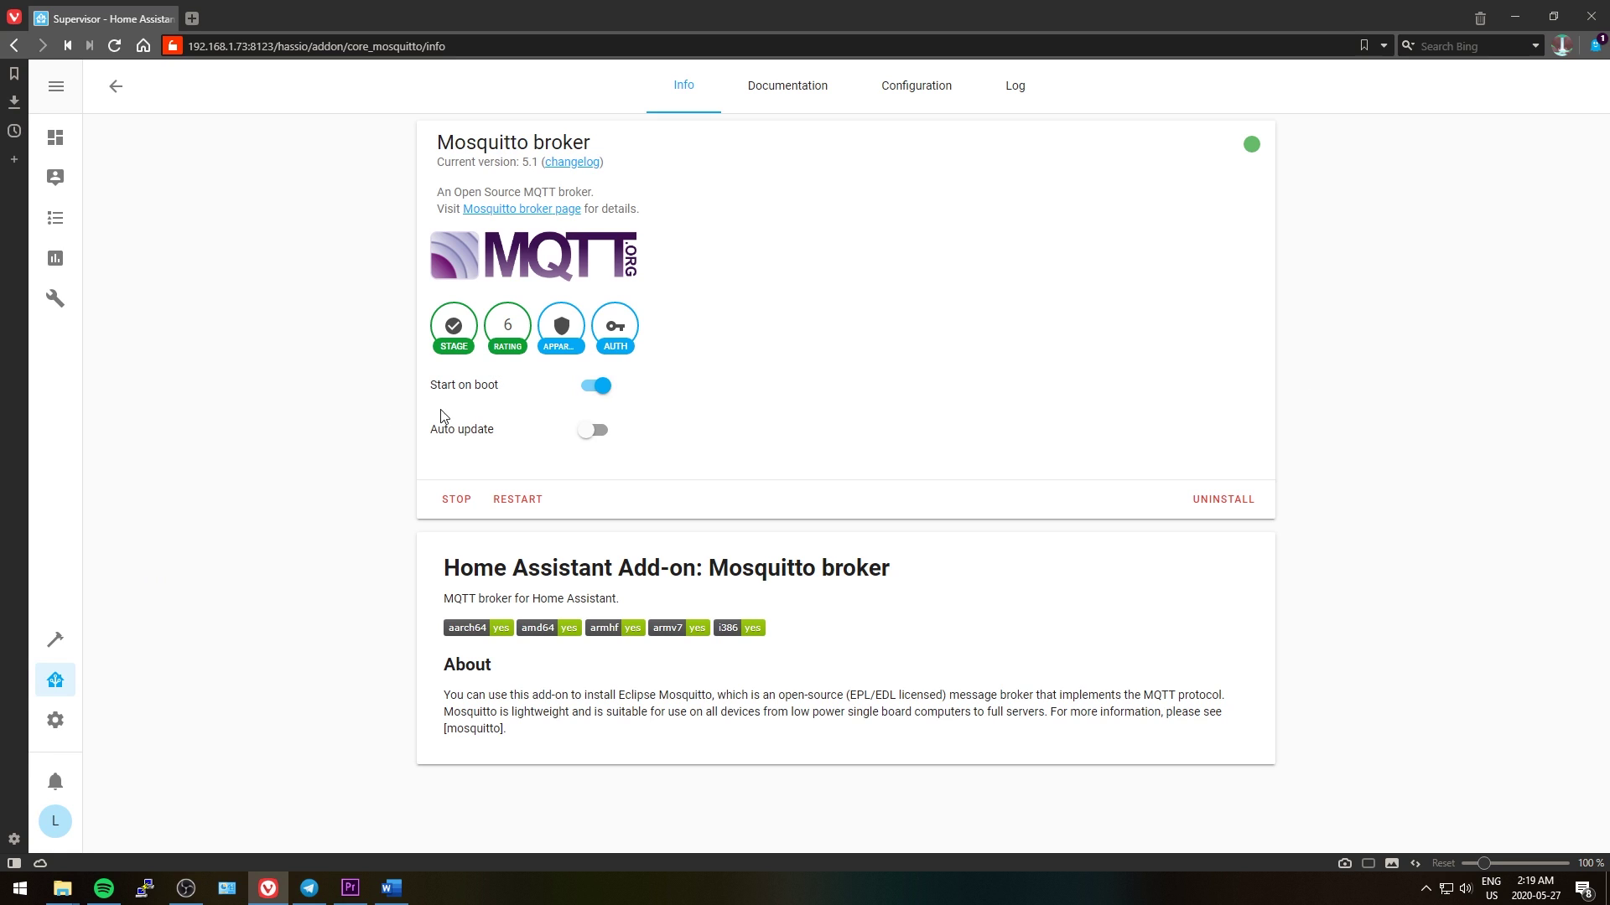
click(906, 93)
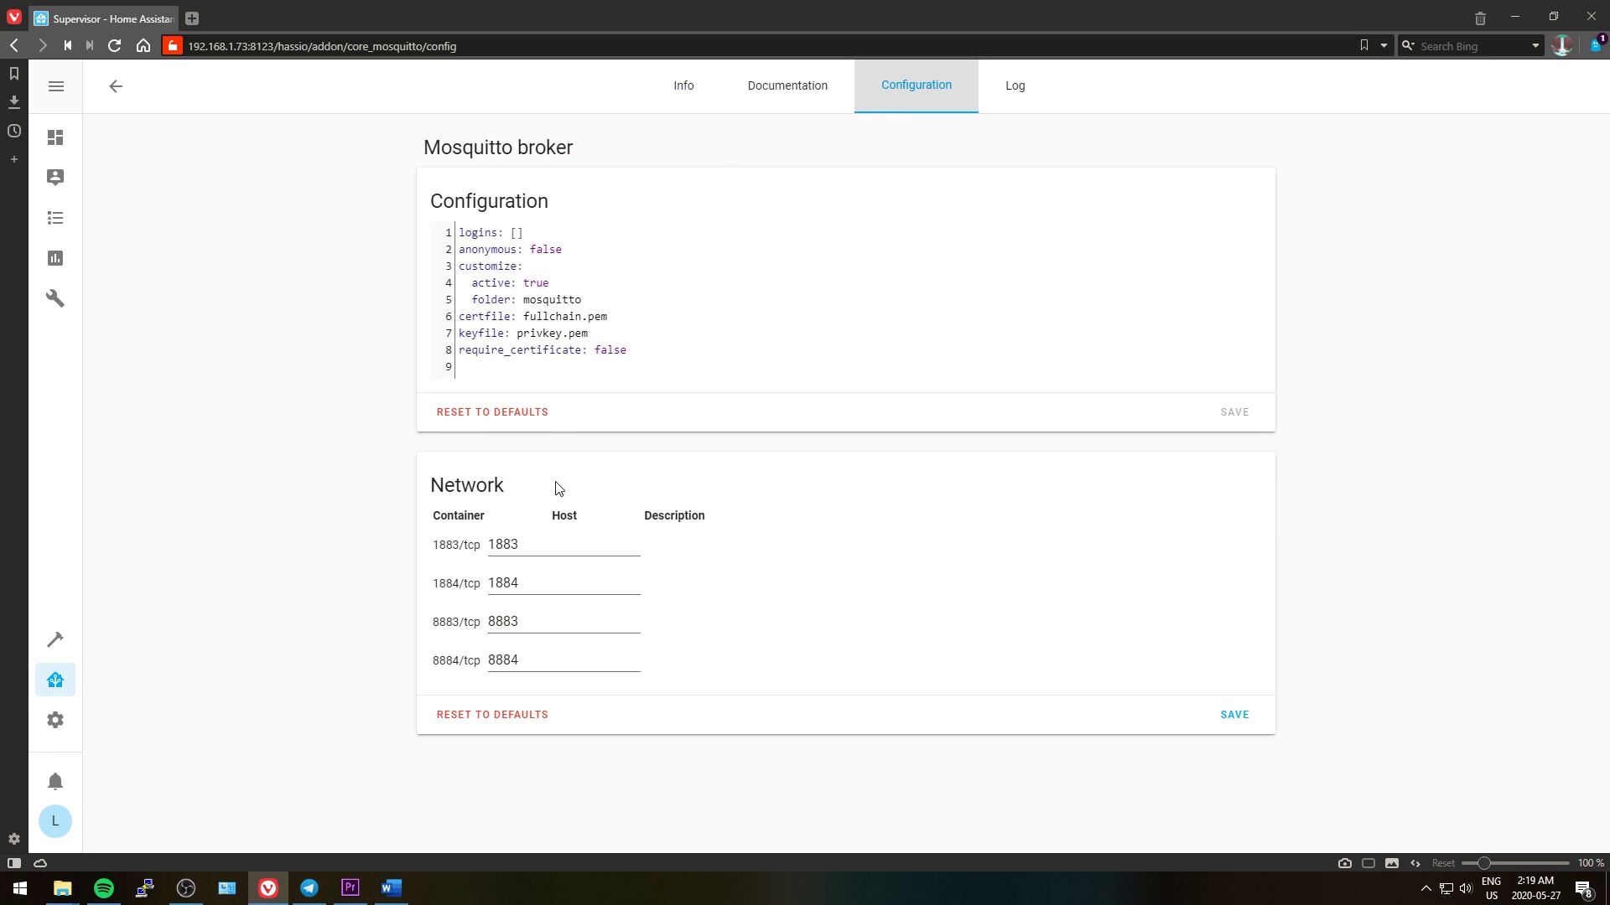
click(784, 94)
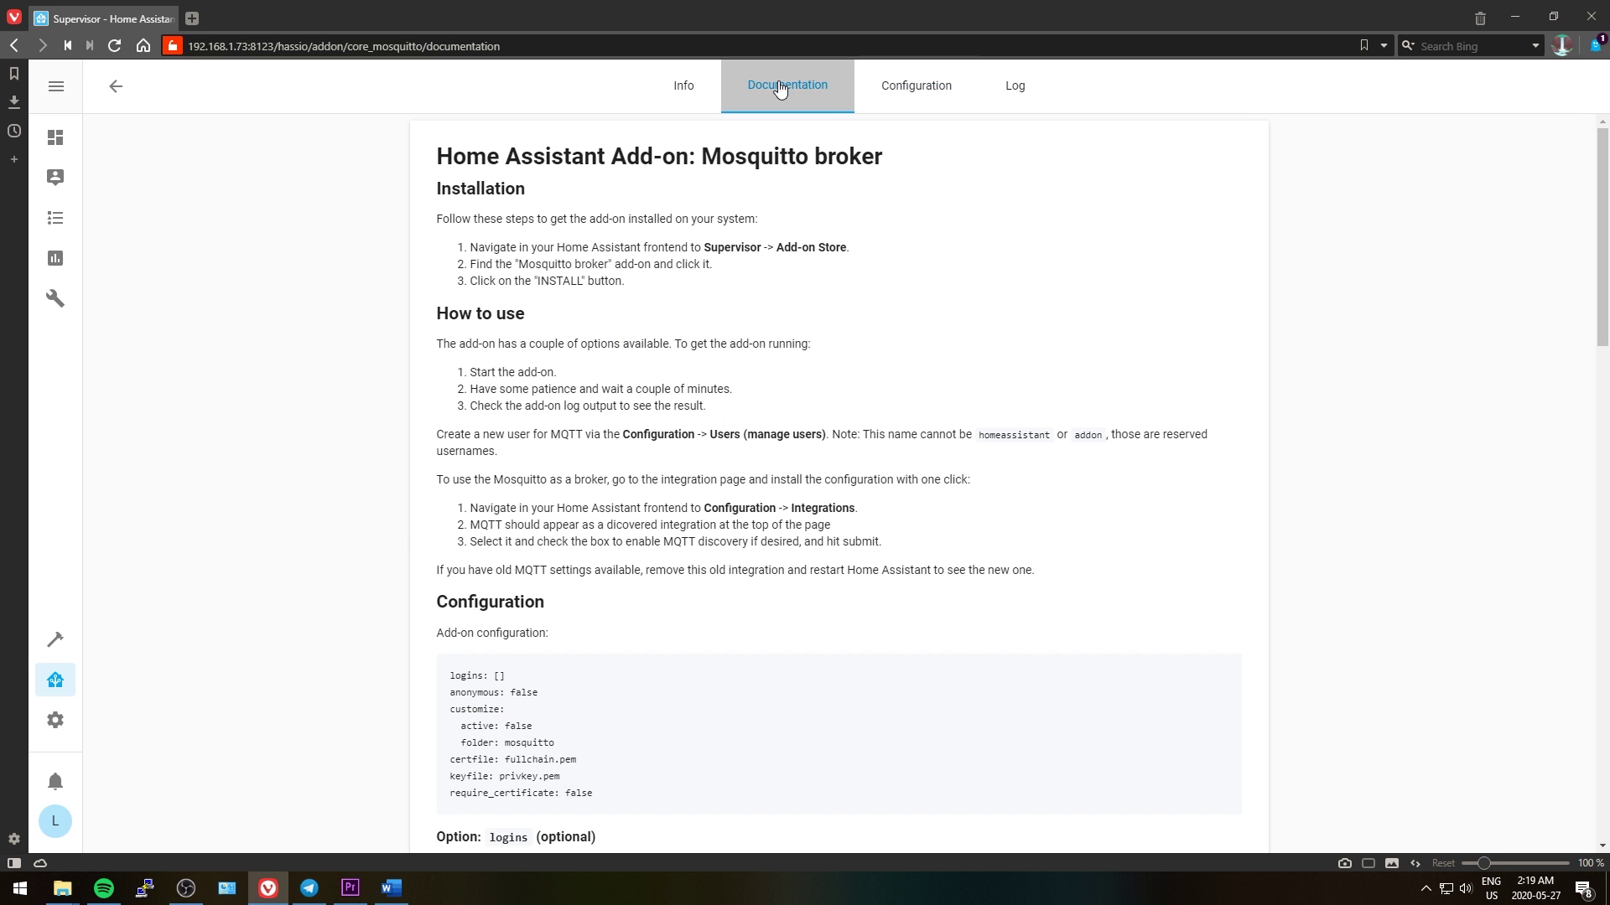
scroll(768, 349, down, 10)
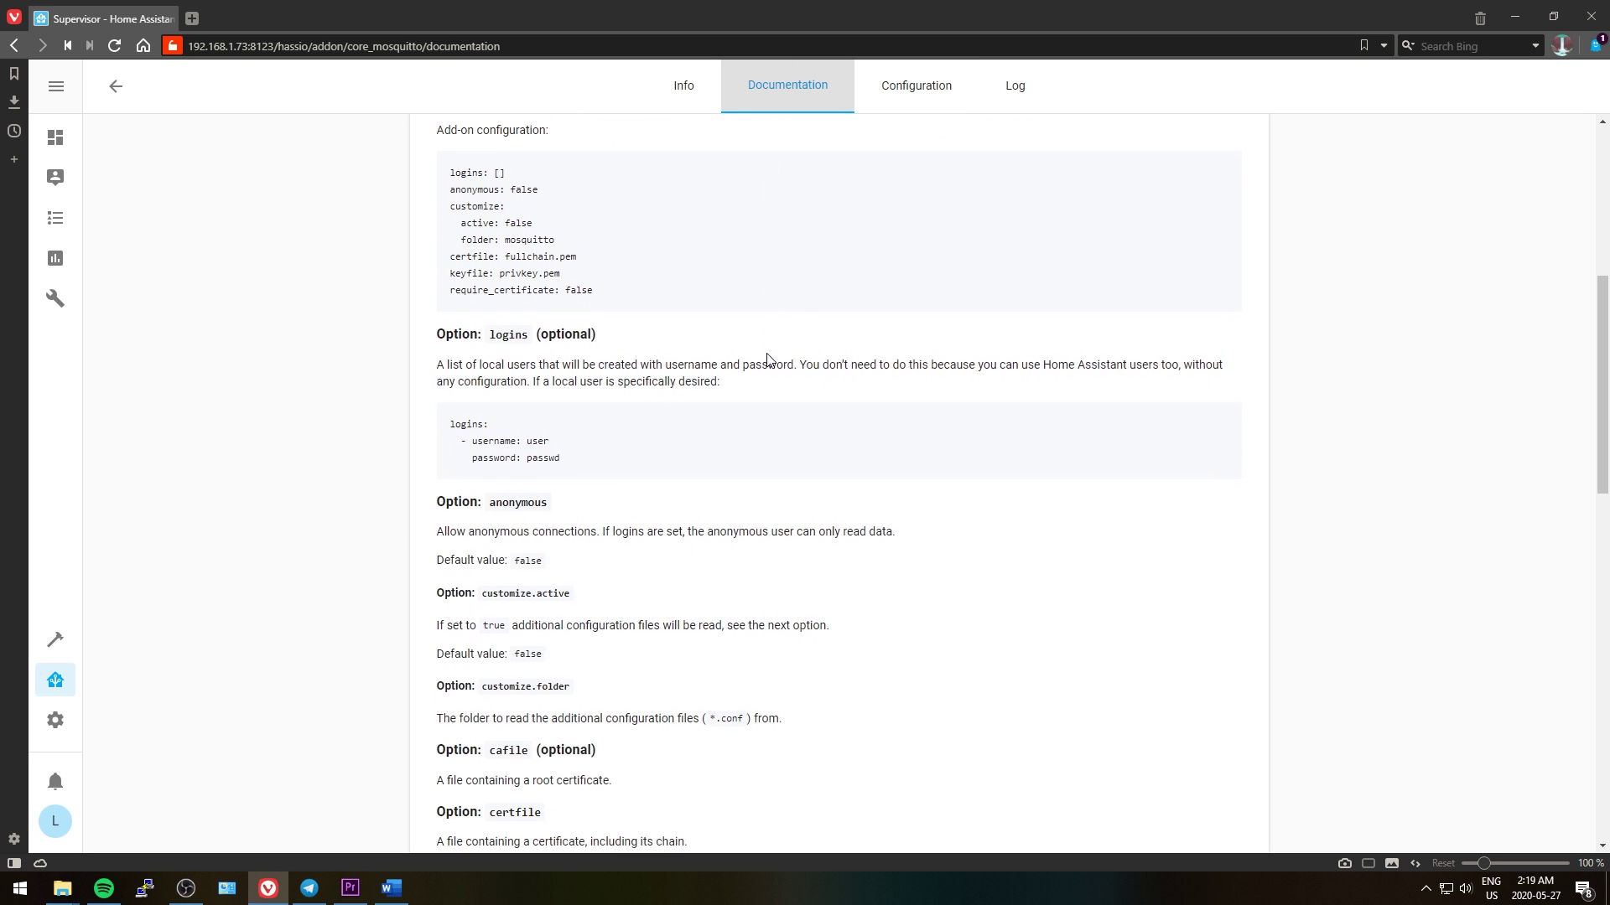
scroll(768, 359, down, 5)
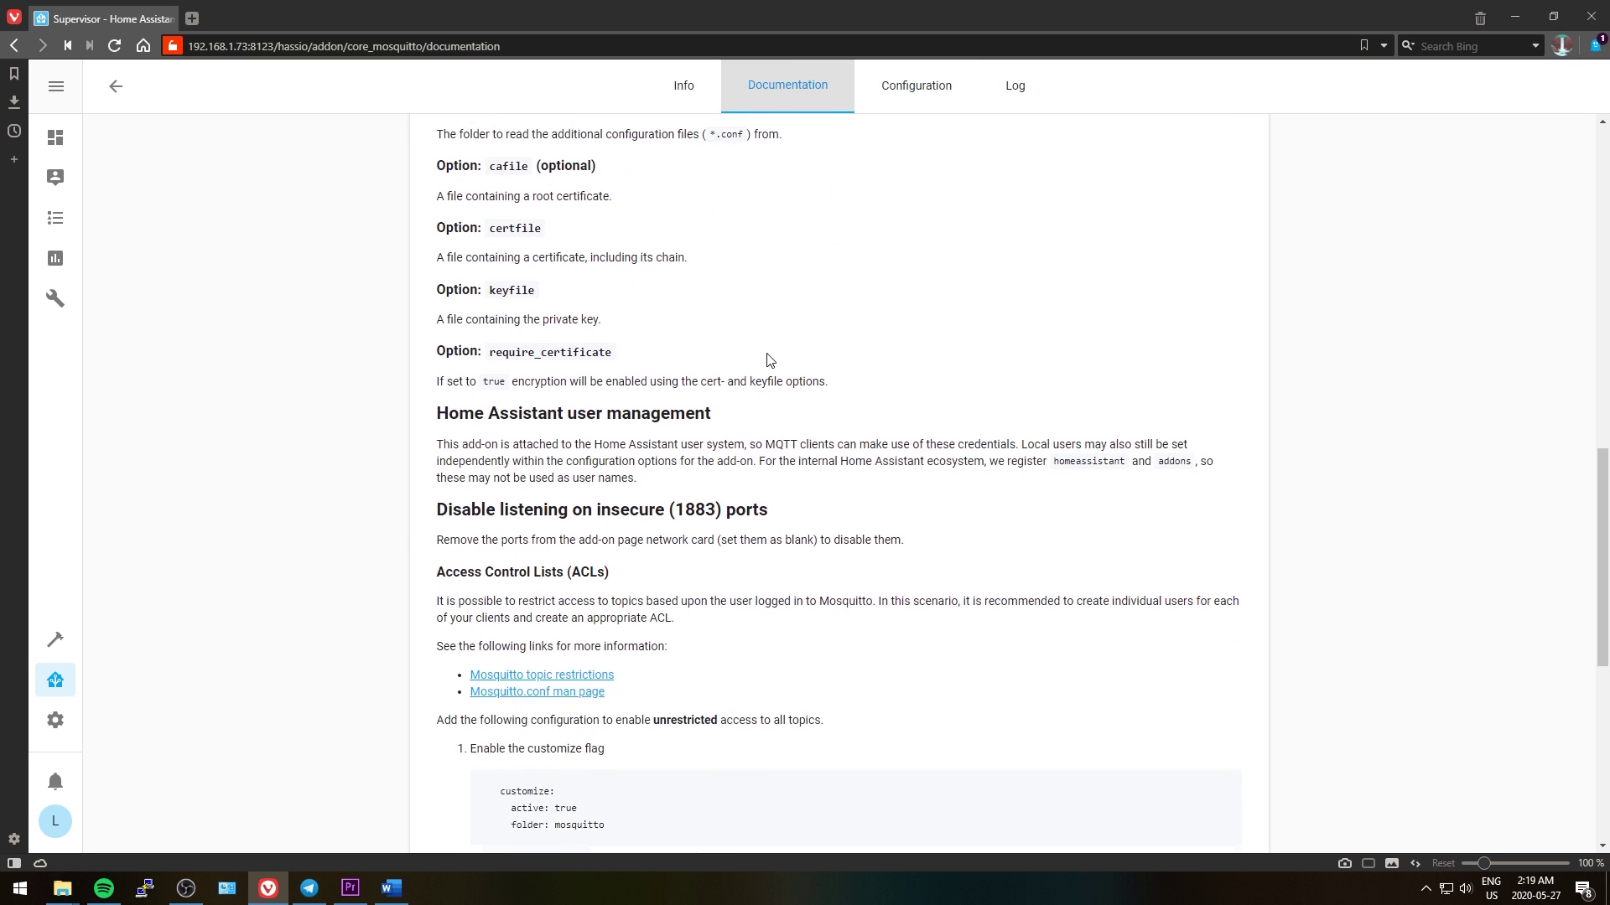
scroll(768, 359, down, 3)
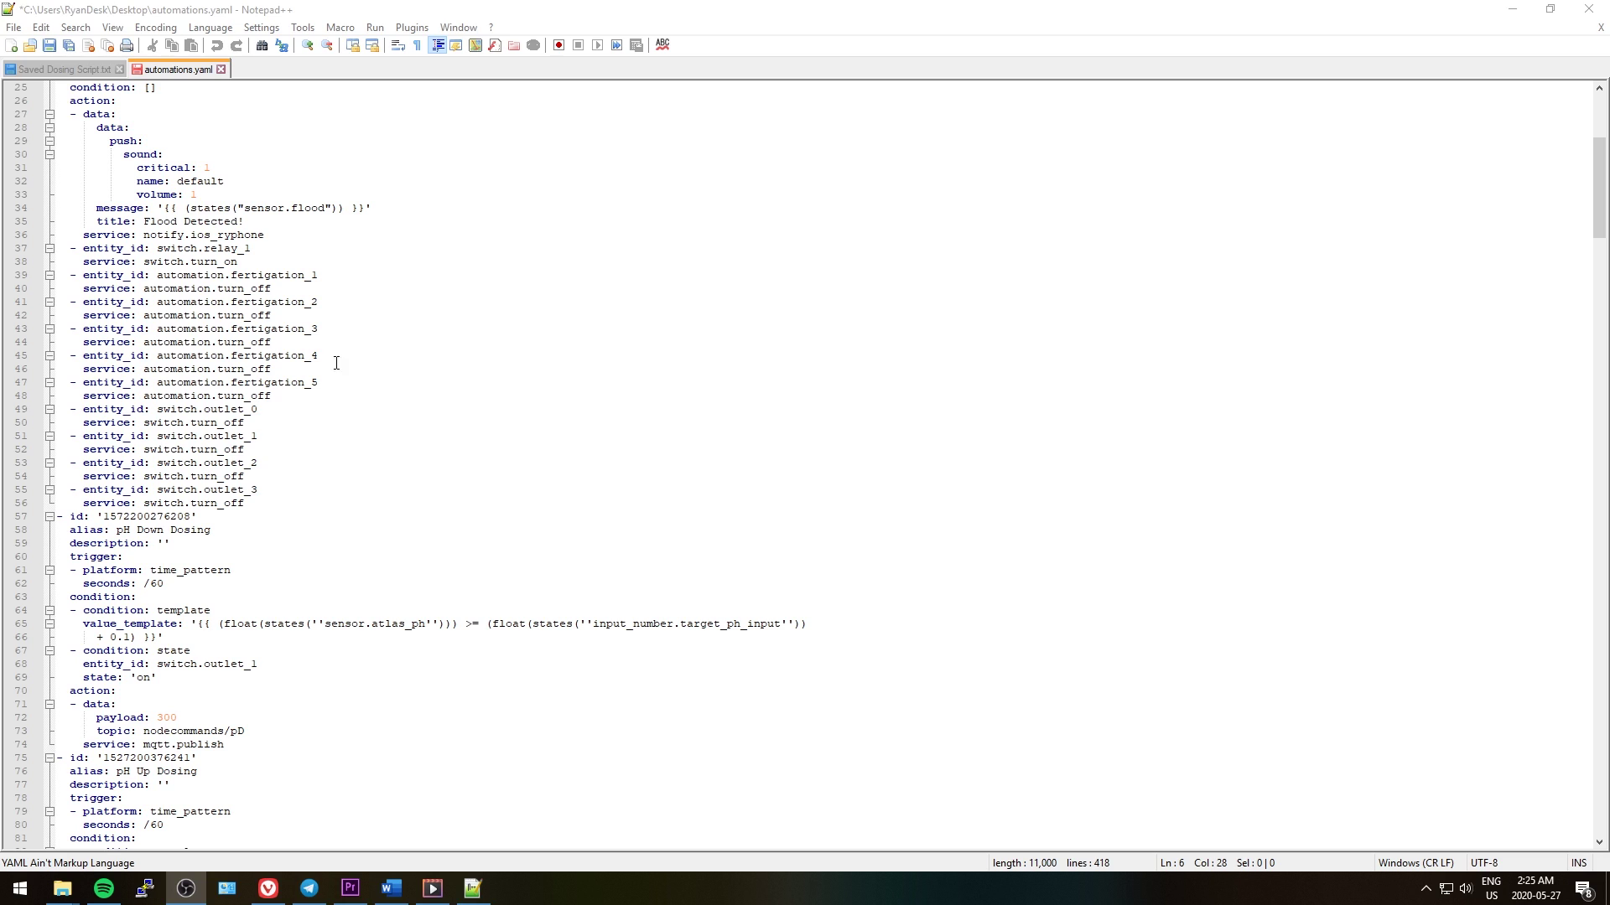
Review the pH dosing, seedling heater and humidifier automations in automations.yaml in Notepad++
scroll(467, 304, down, 6)
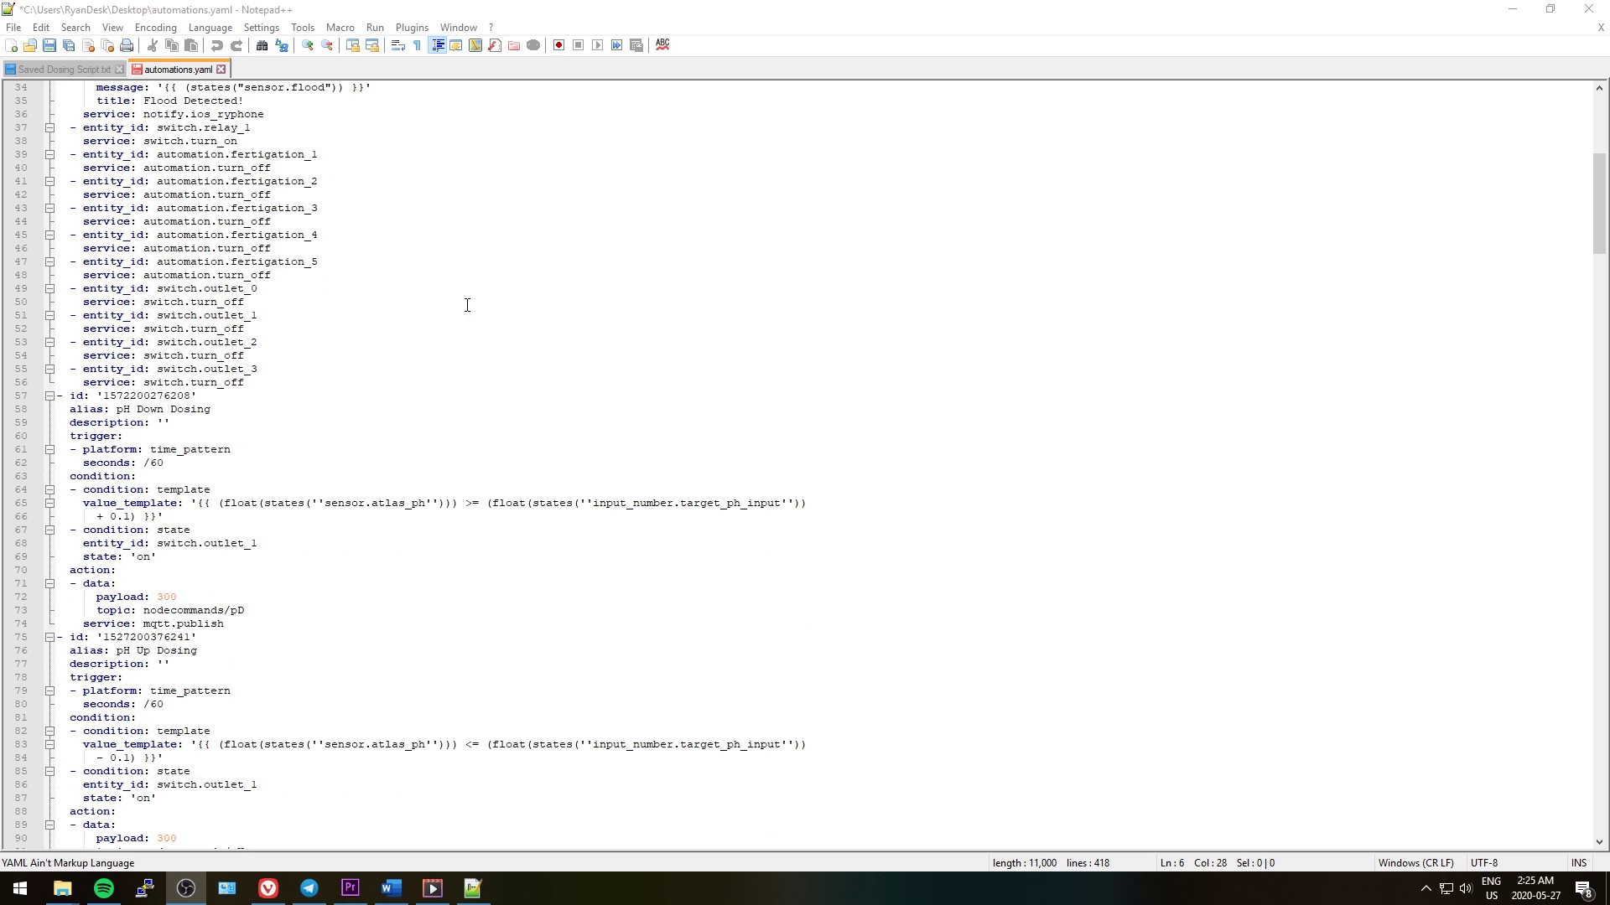
scroll(467, 304, down, 4)
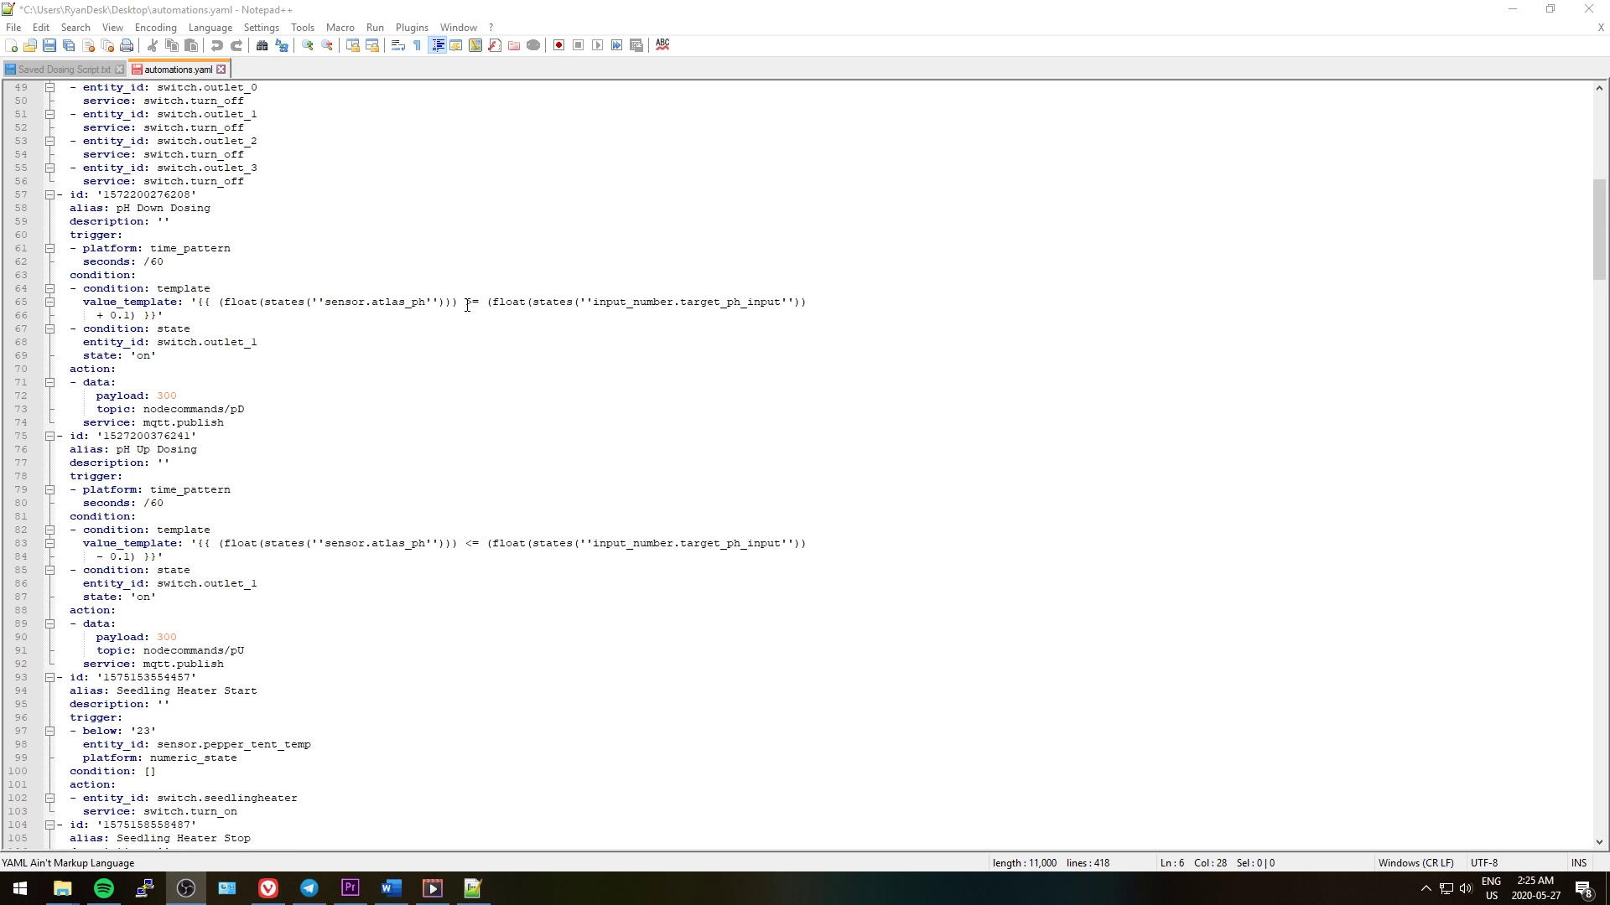
scroll(467, 304, down, 4)
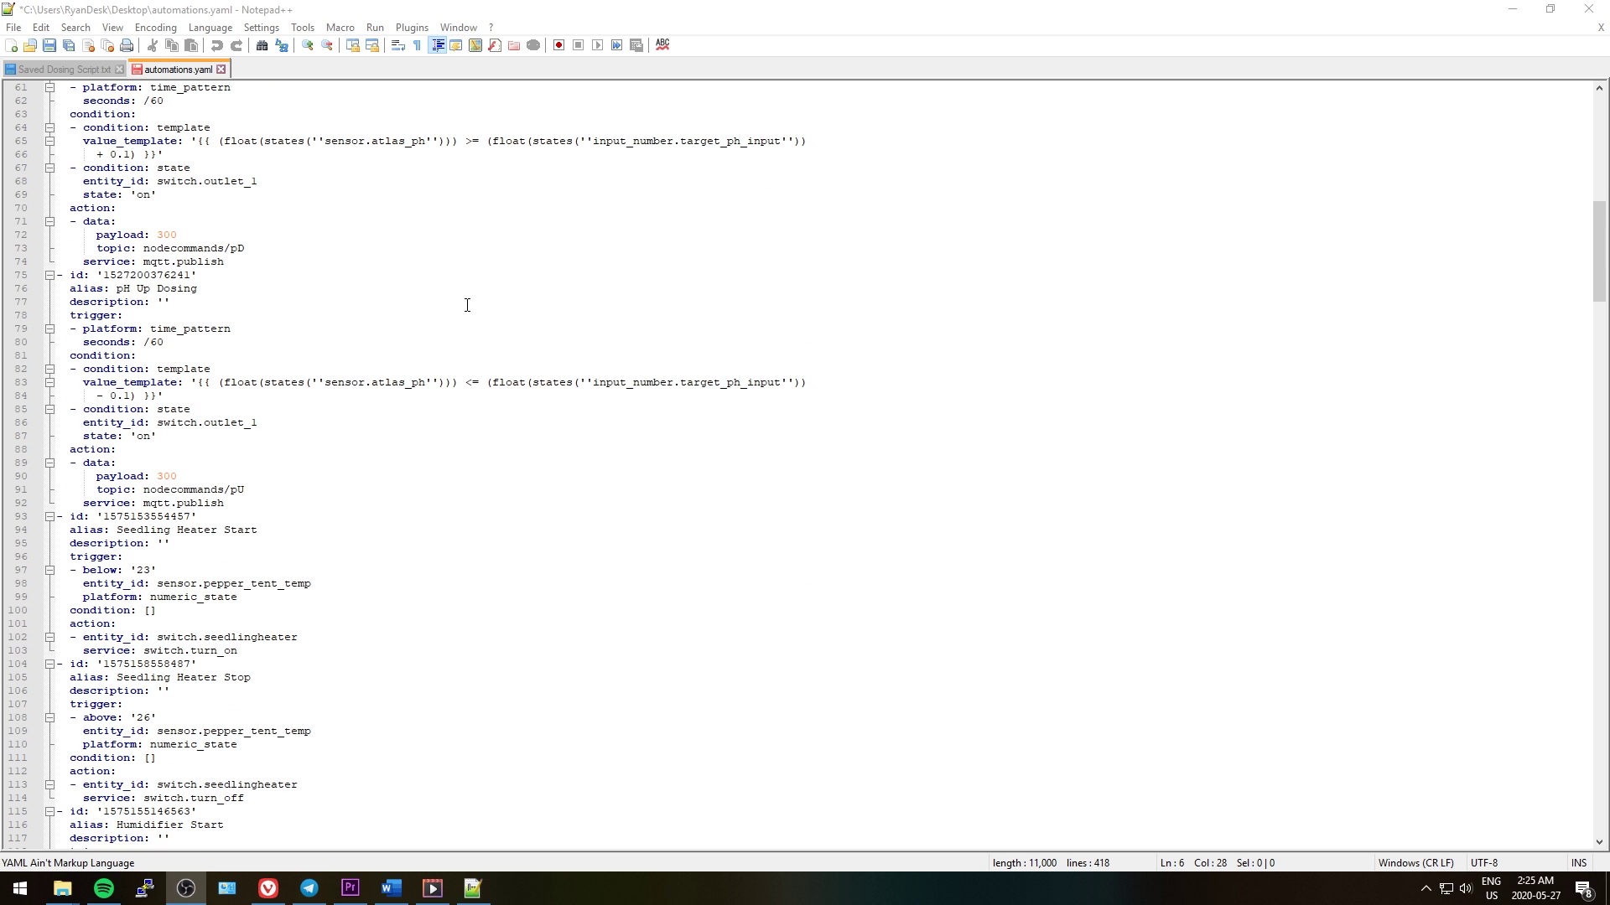
scroll(467, 305, down, 3)
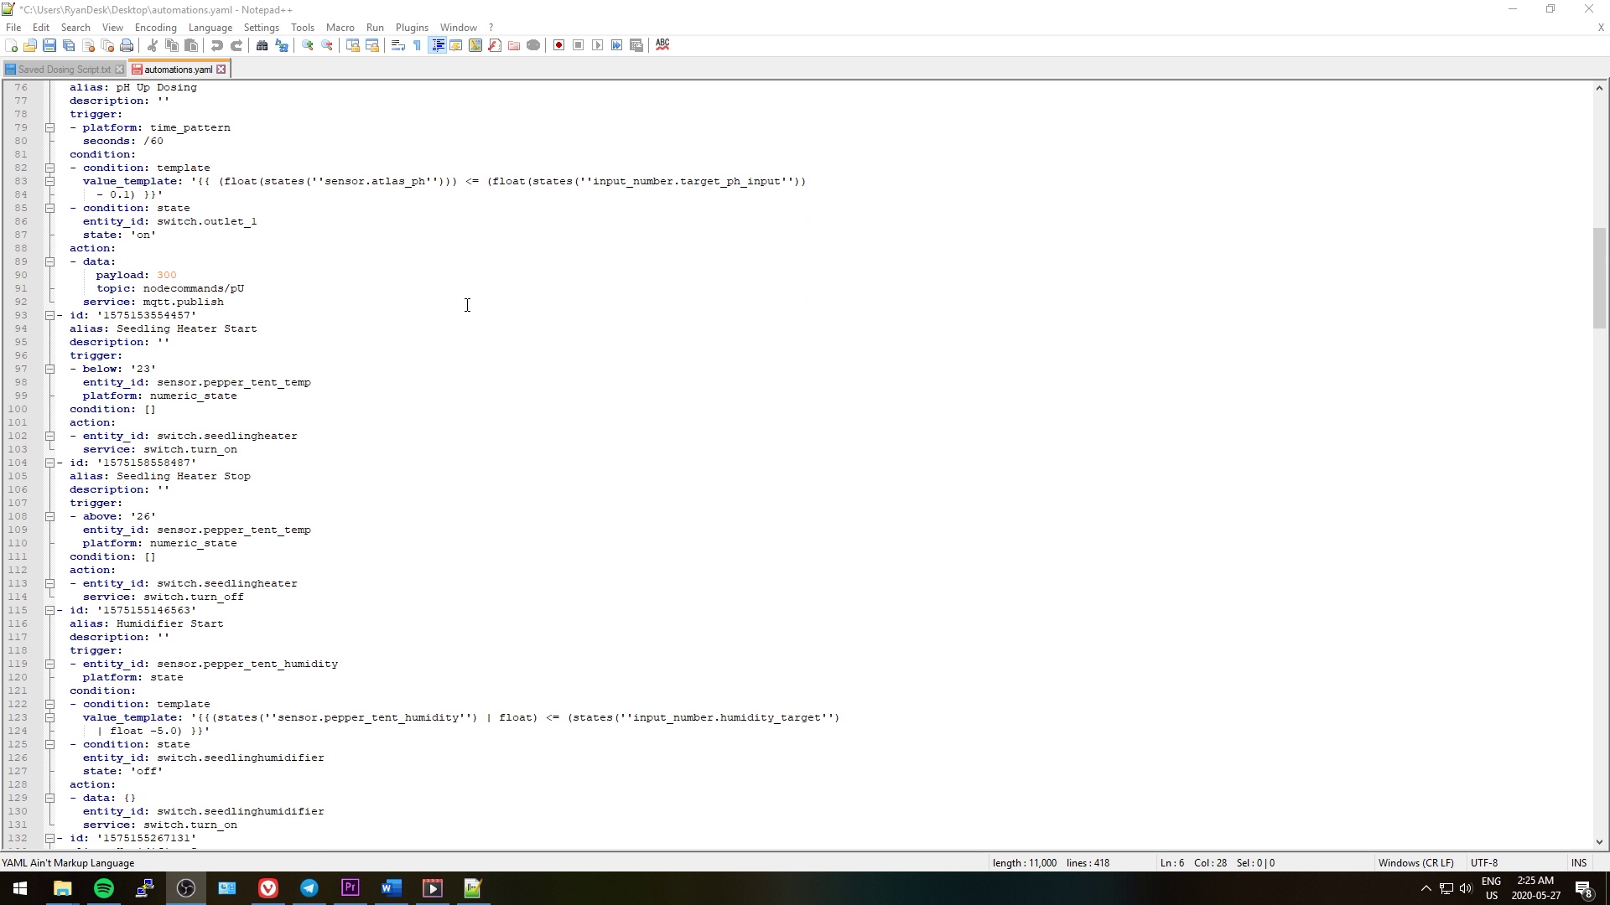
scroll(467, 304, down, 2)
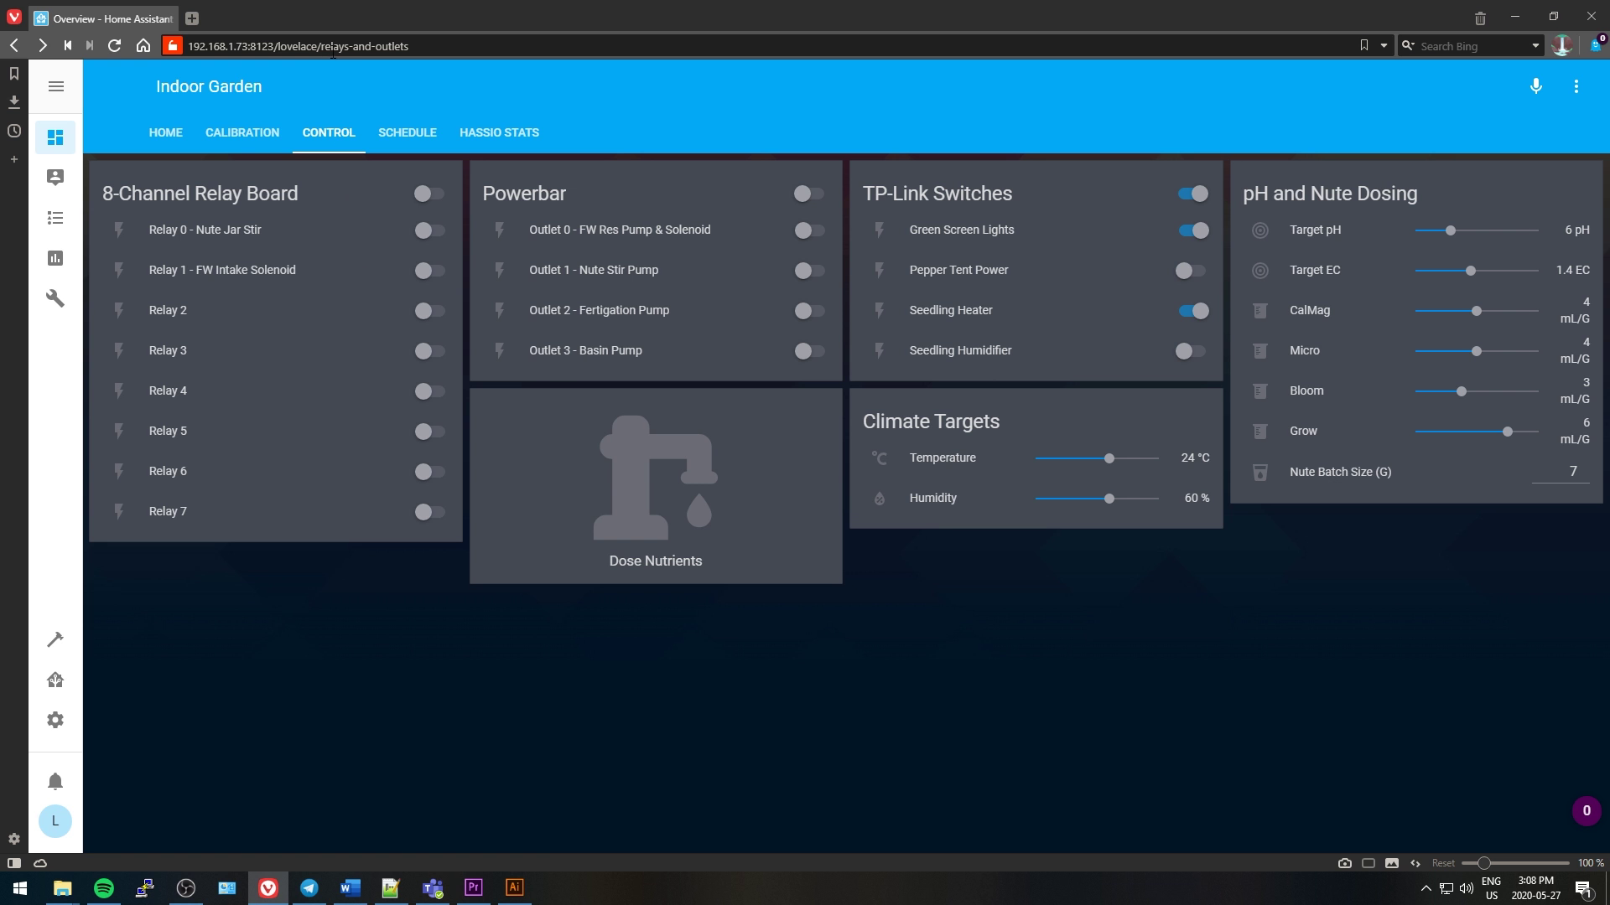
Go to ledgardener.com/forum in the browser and find the Home Assistant Gardening section under Grows and Automation
click(346, 46)
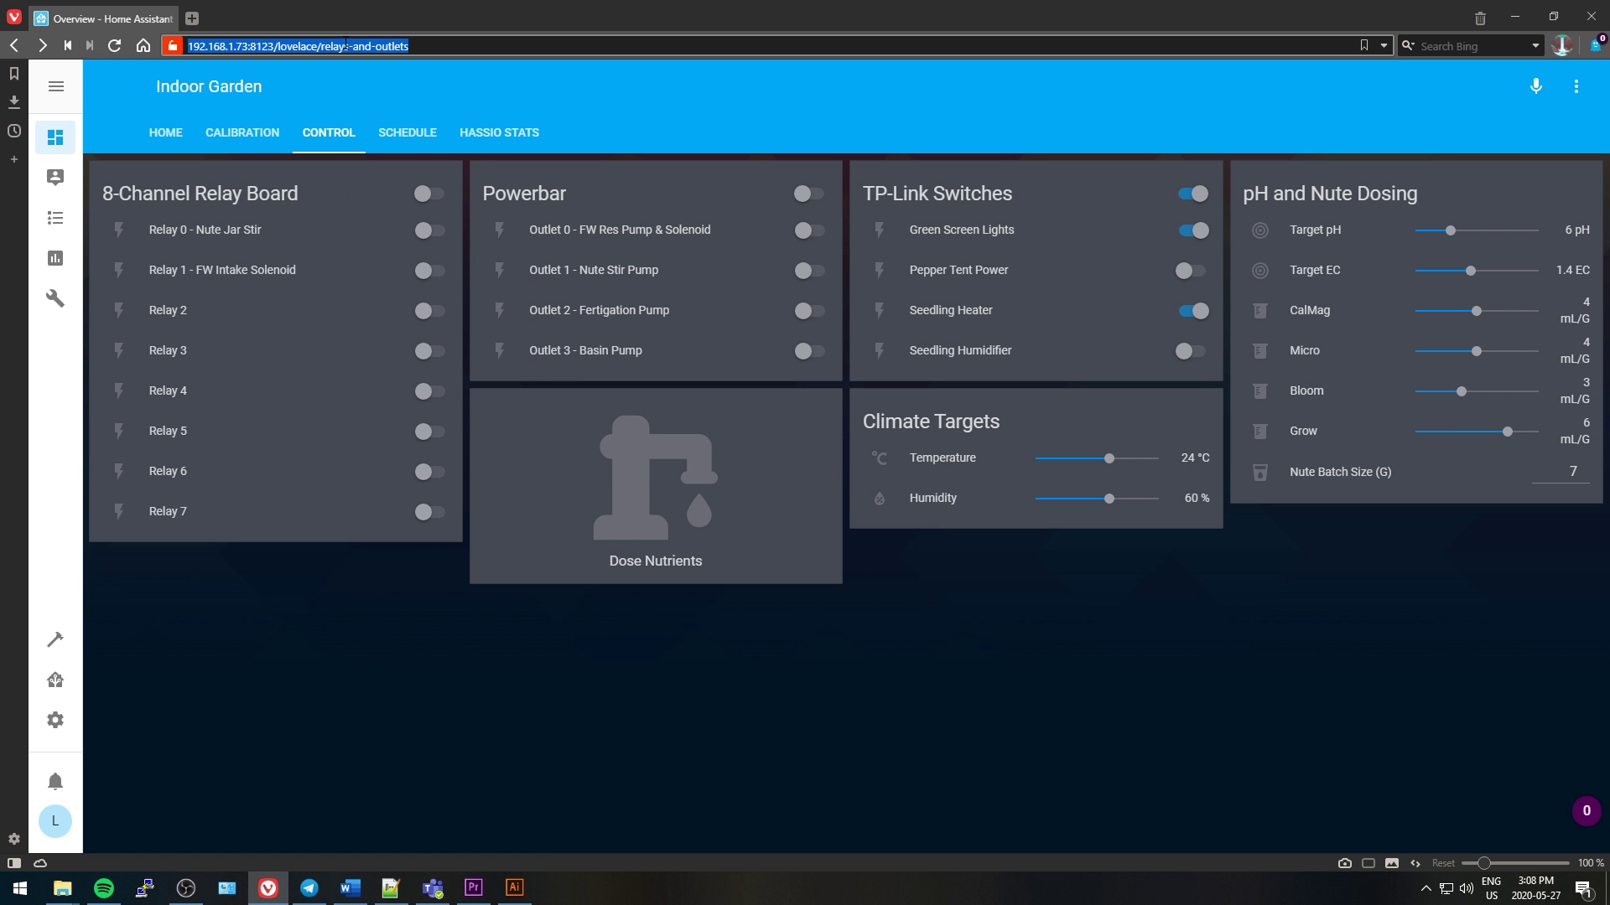
text(ledgardener.com/forum)
key(Return)
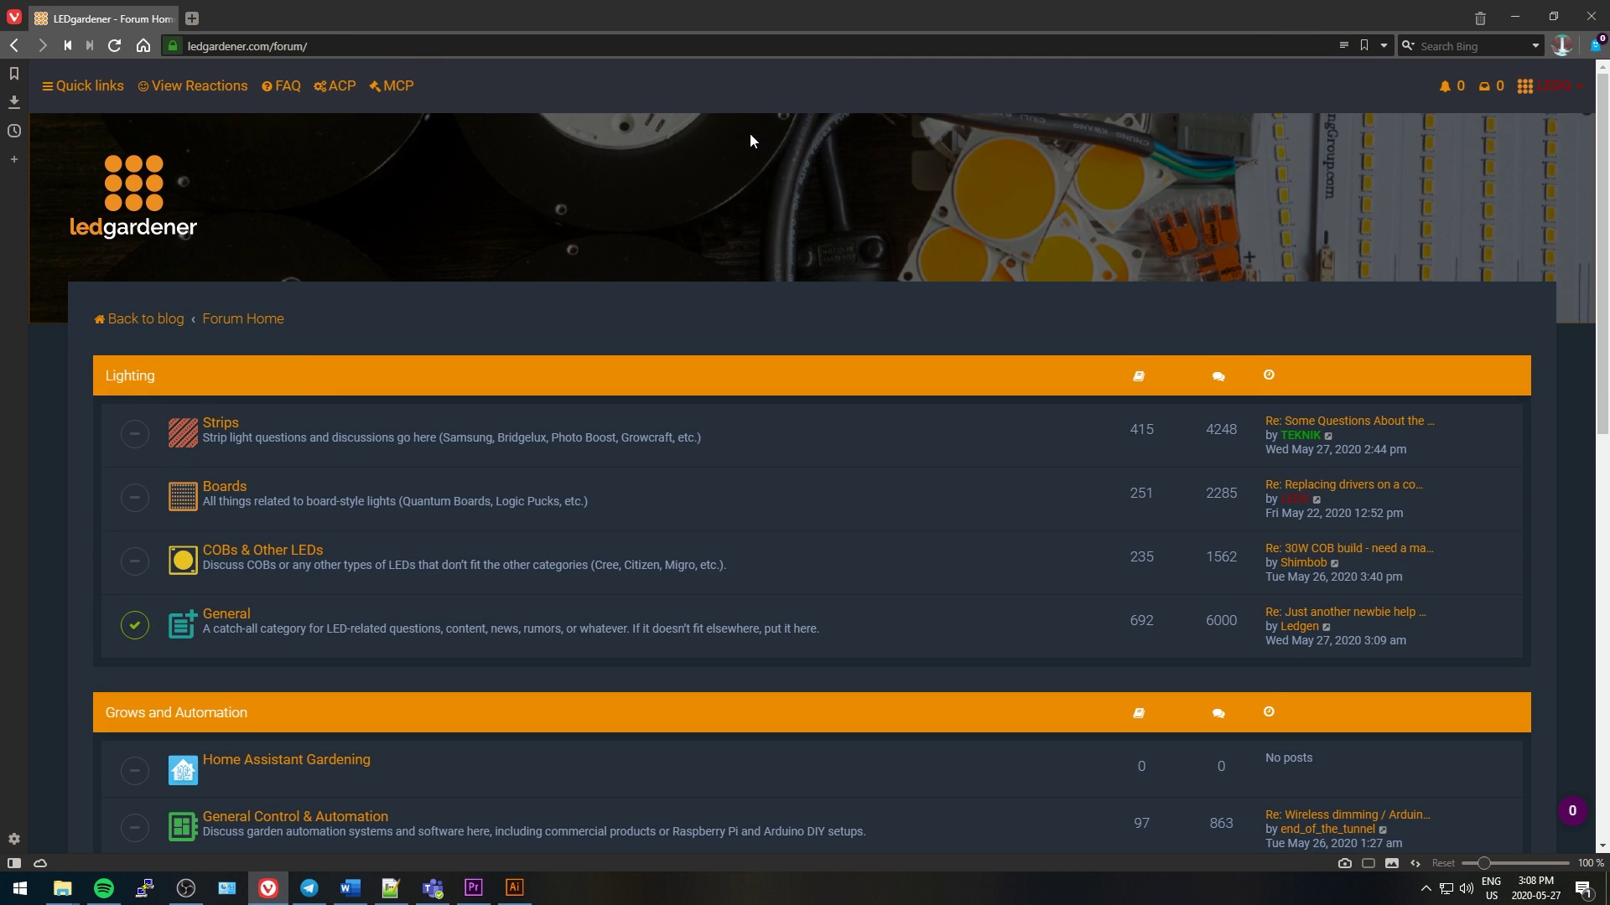
drag(1597, 157, 1571, 284)
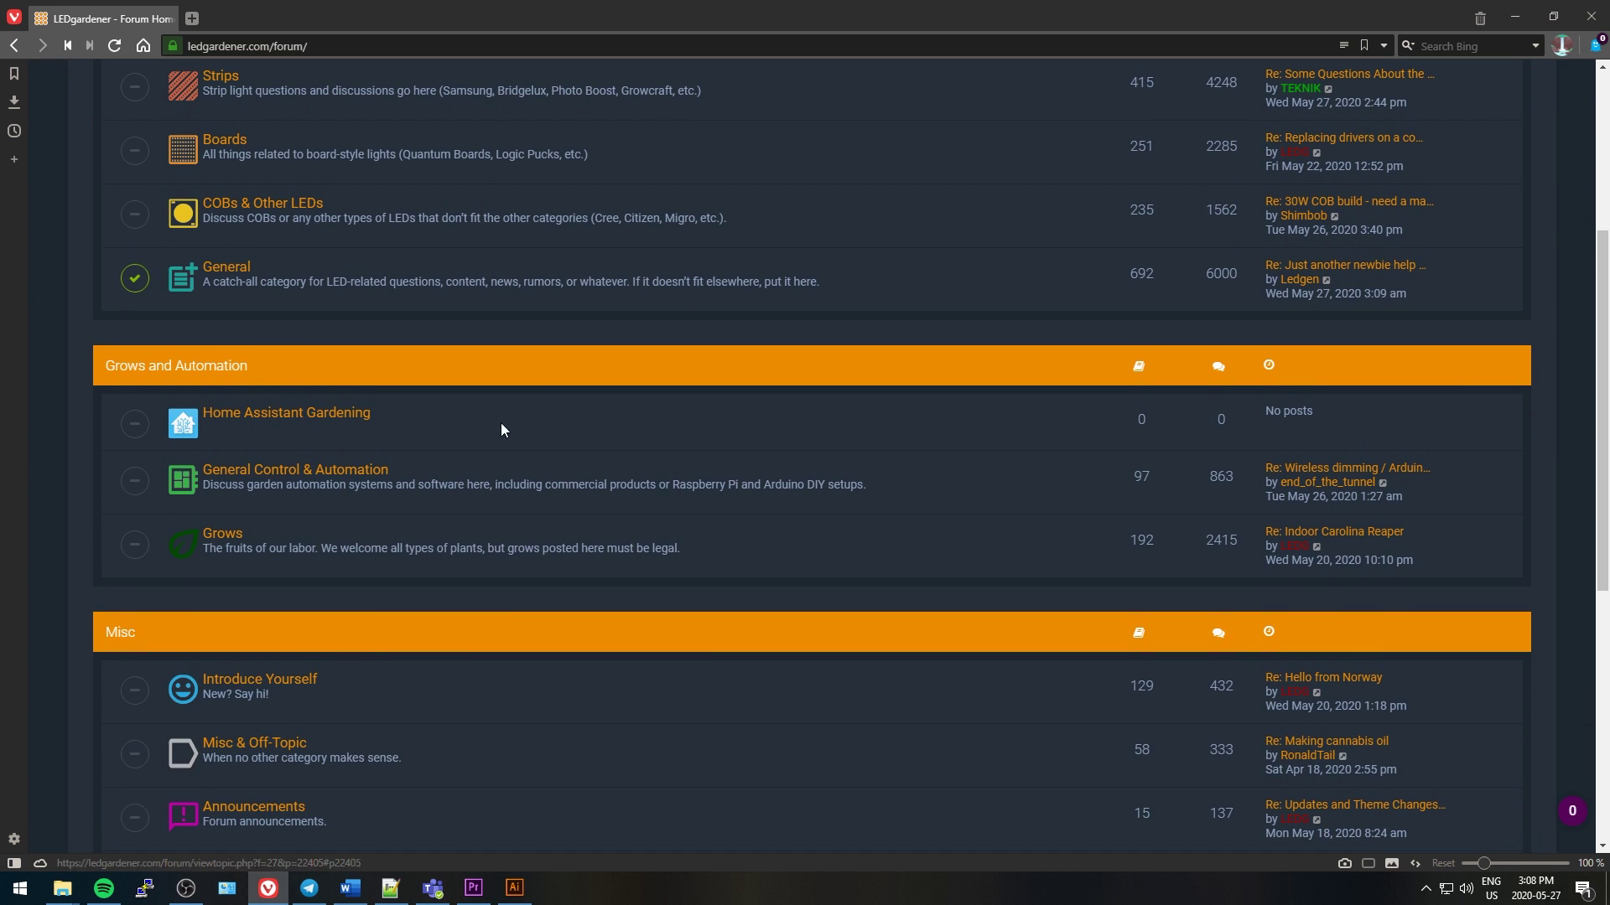
drag(397, 419, 258, 422)
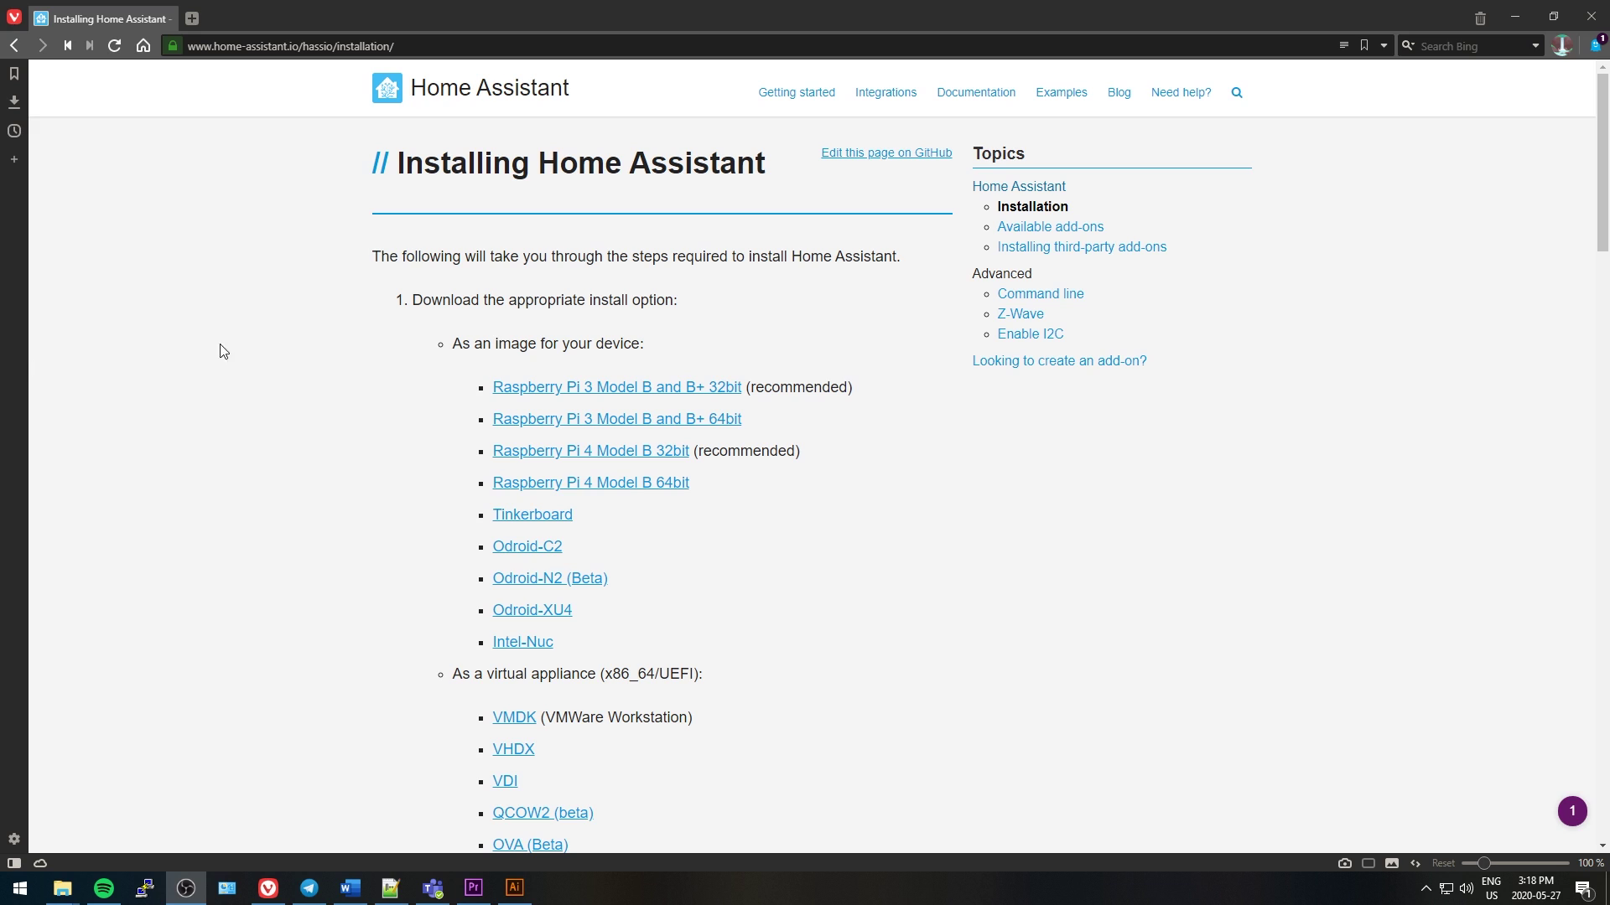
Look through the download options on the Installing Home Assistant page for device images and virtual appliances
click(1602, 92)
mouse_move(1603, 92)
mouse_down()
mouse_move(1584, 165)
mouse_move(1572, 101)
mouse_up()
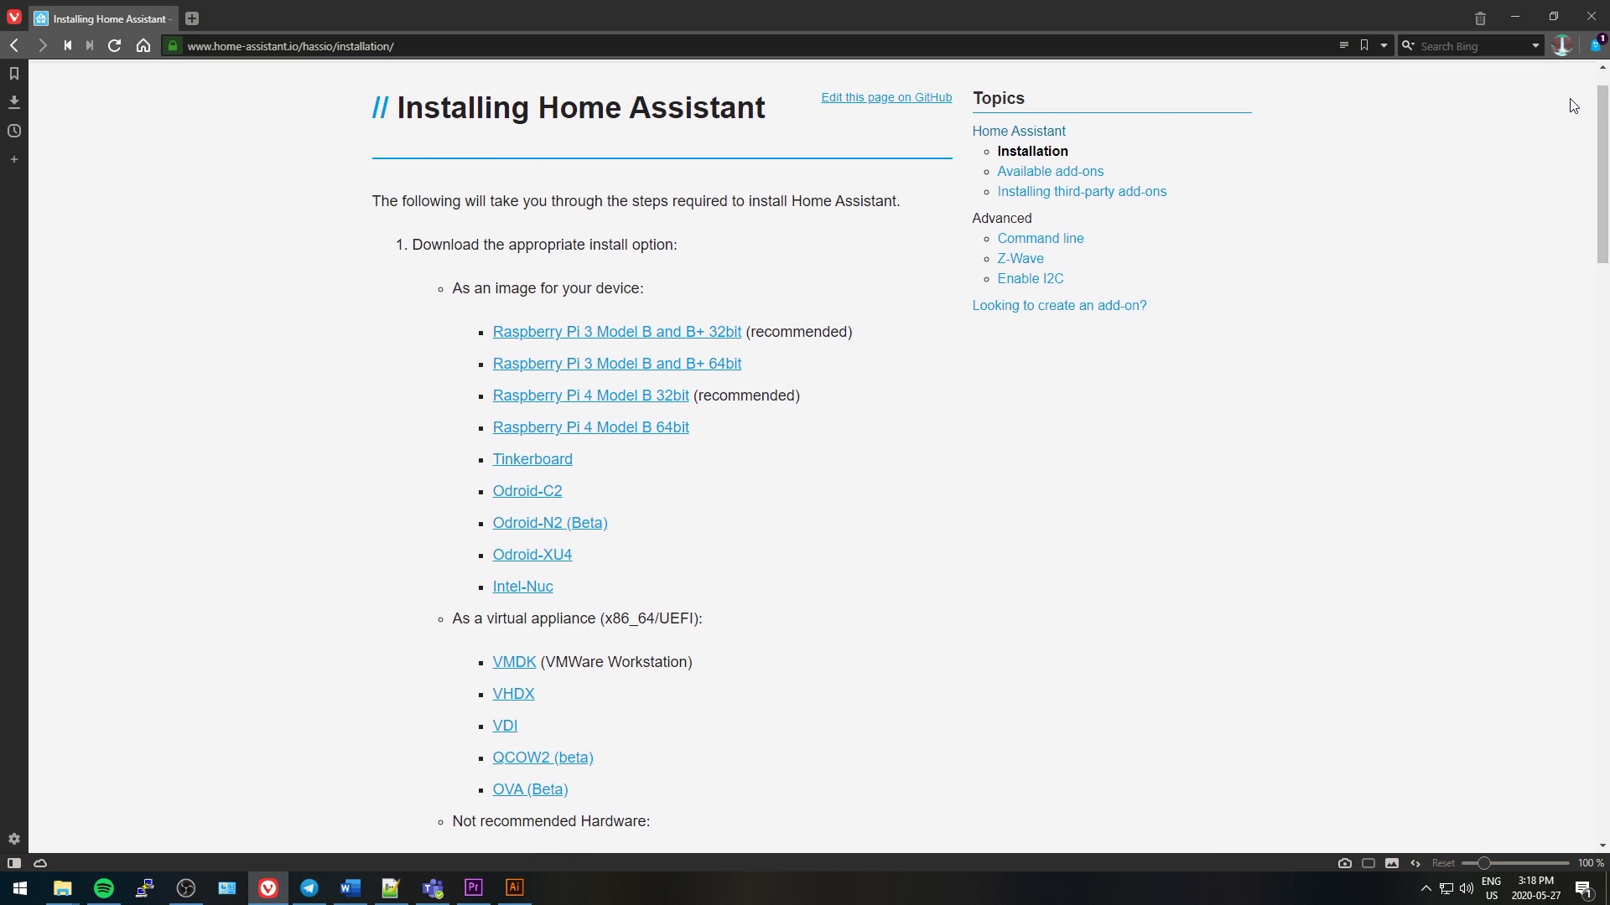